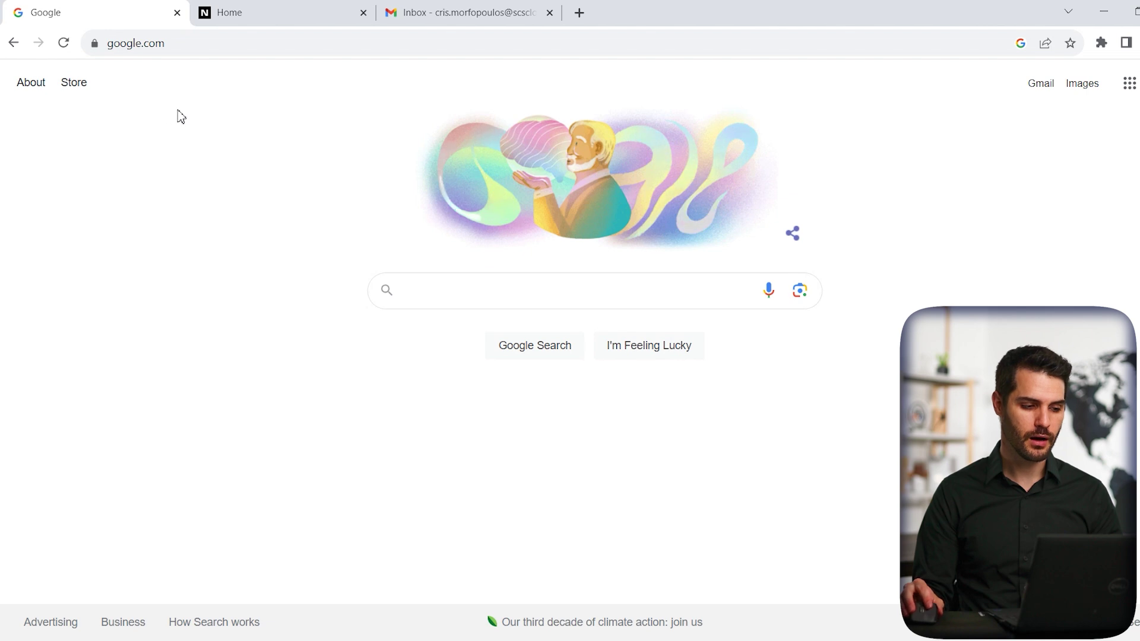
Step: Search Google for suiteadvanced and open the SuiteAdvanced for NetSuite Chrome Web Store page
click(467, 296)
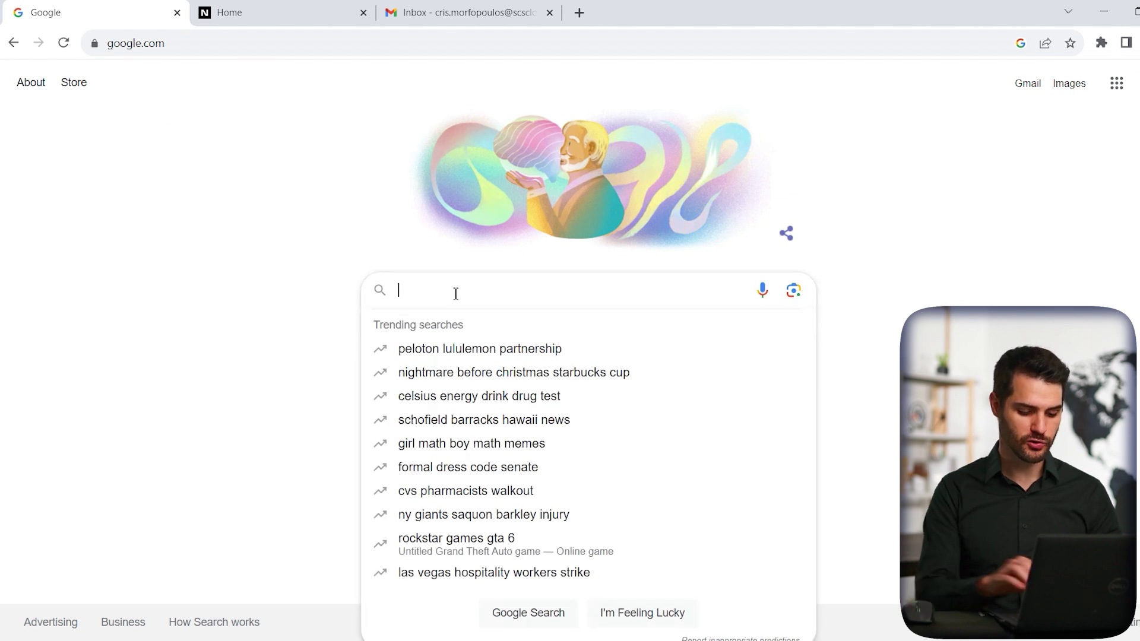
text(suiteadvanced)
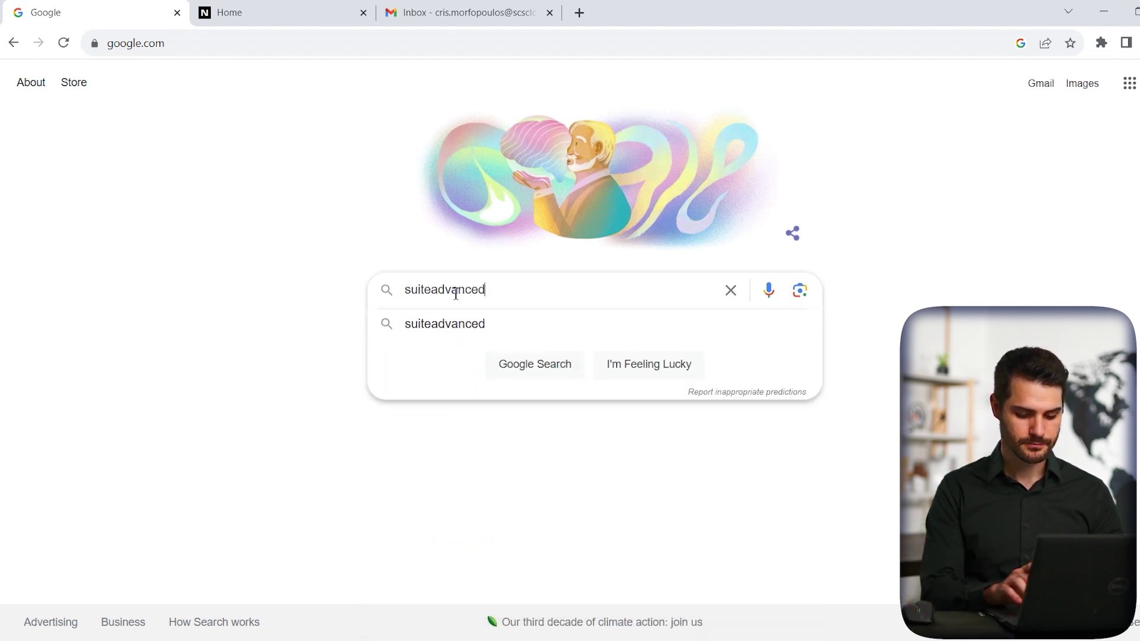
key(Return)
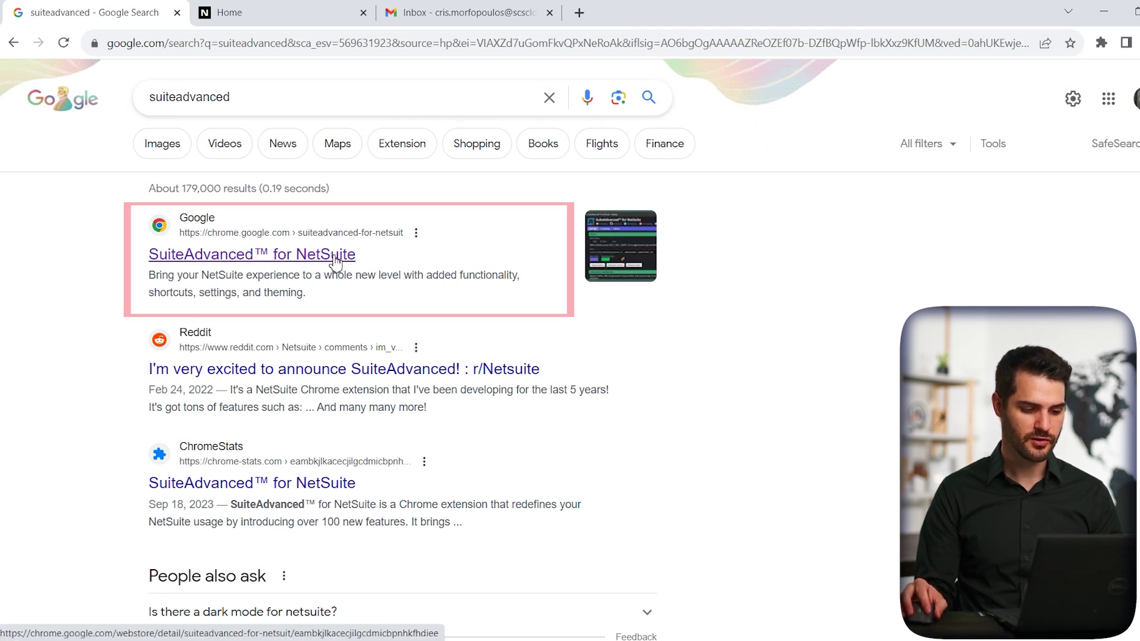
click(334, 258)
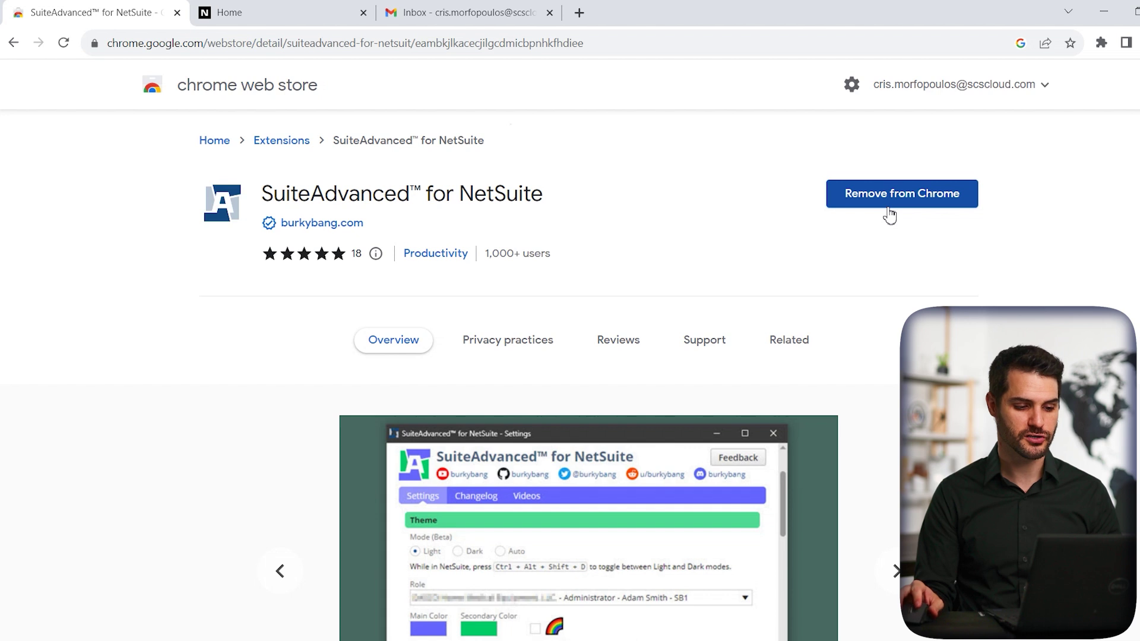
Step: Go to the NetSuite Home dashboard and use Refresh All to reload every portlet
click(265, 14)
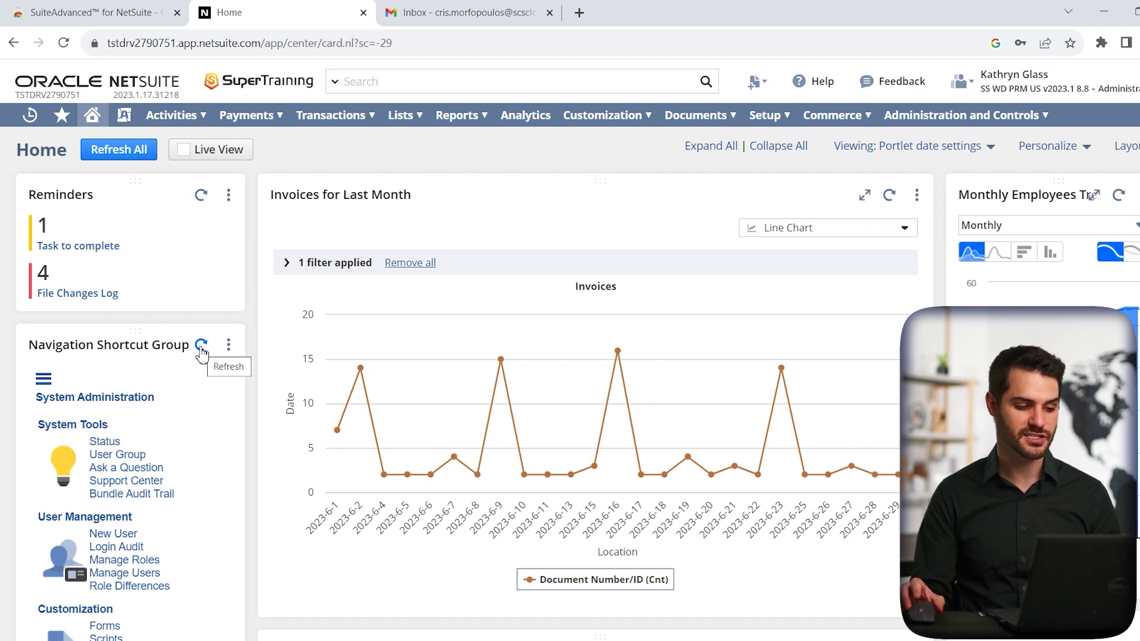
click(144, 156)
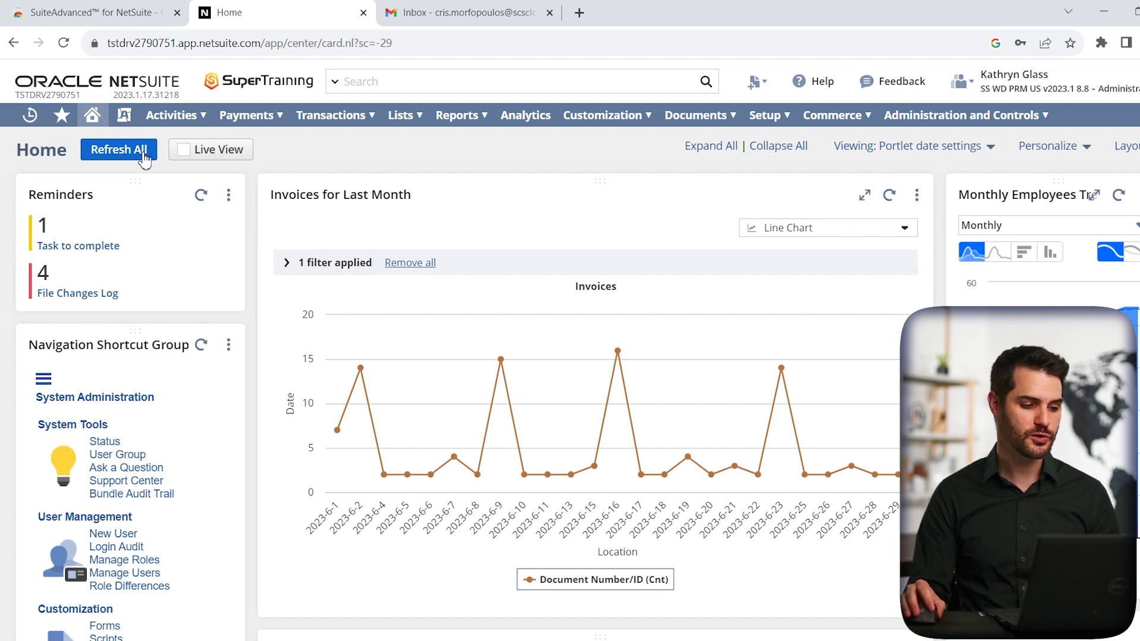
Step: In SuiteAdvanced Settings, change the Live View: Dashboard timing from 20 to 5 seconds, then close the window
mouse_move(128, 119)
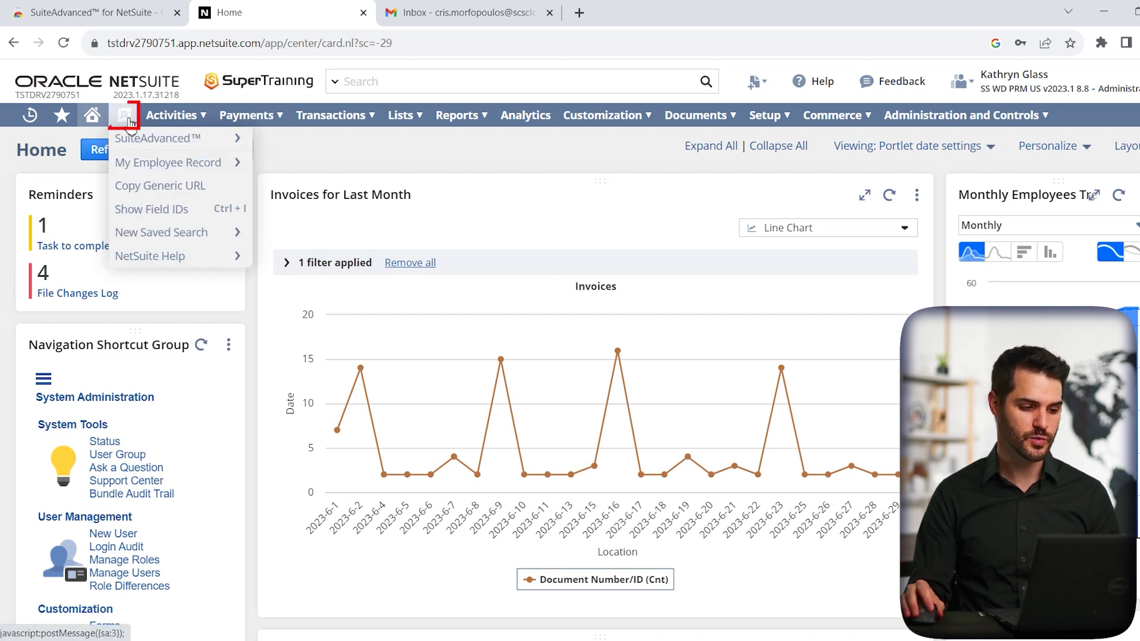
mouse_move(132, 140)
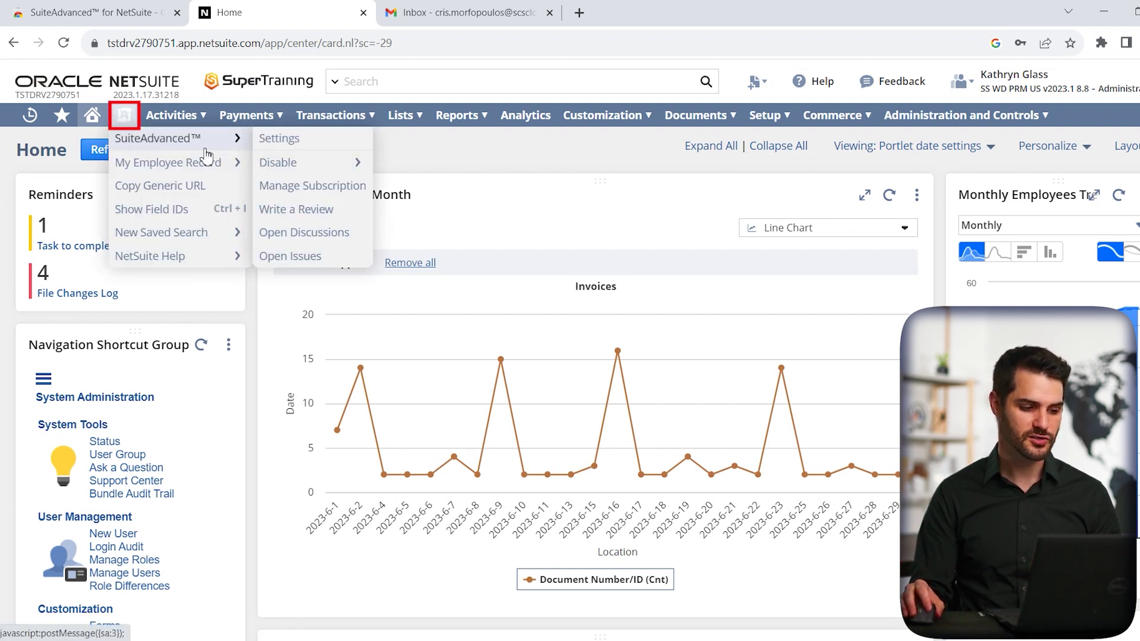
click(293, 142)
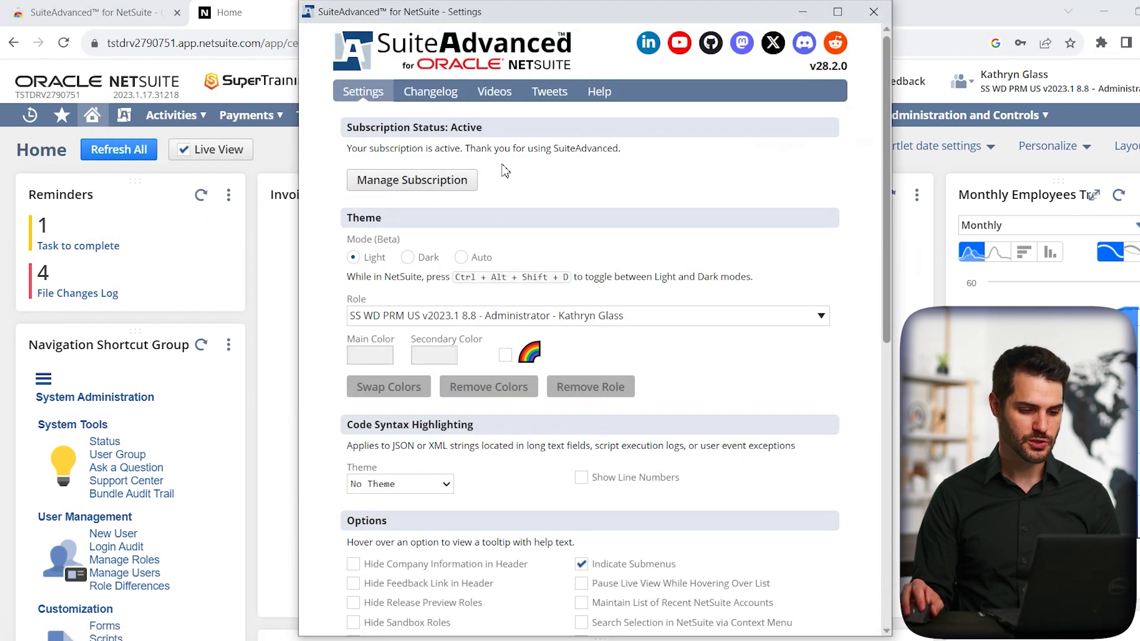
scroll(599, 199, down, 8)
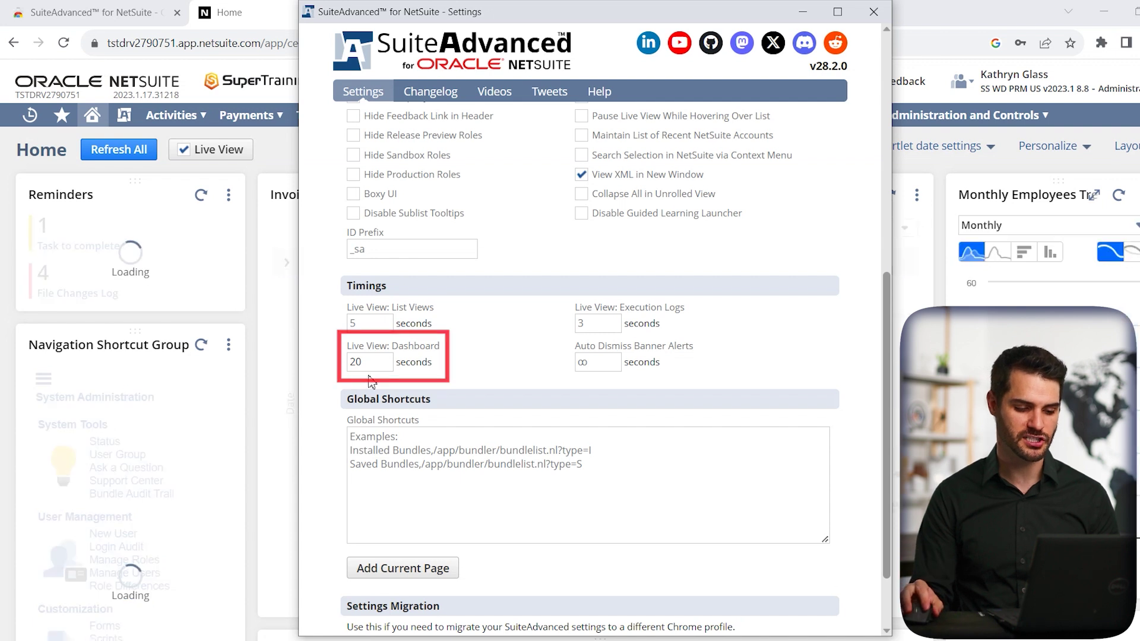
drag(368, 363, 350, 368)
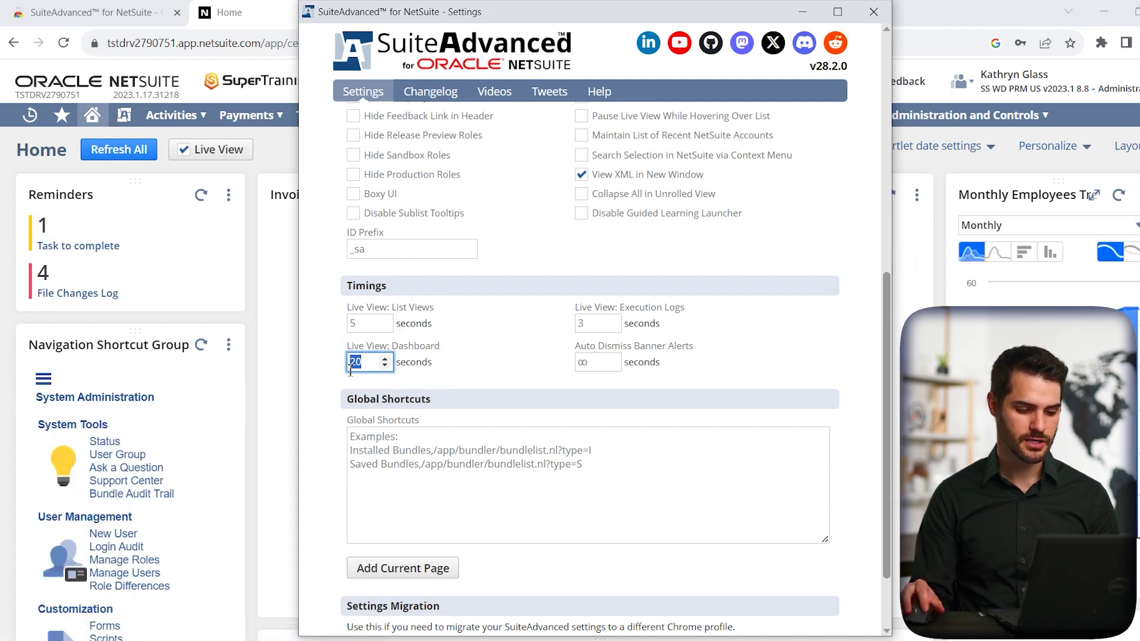
text(5)
click(487, 369)
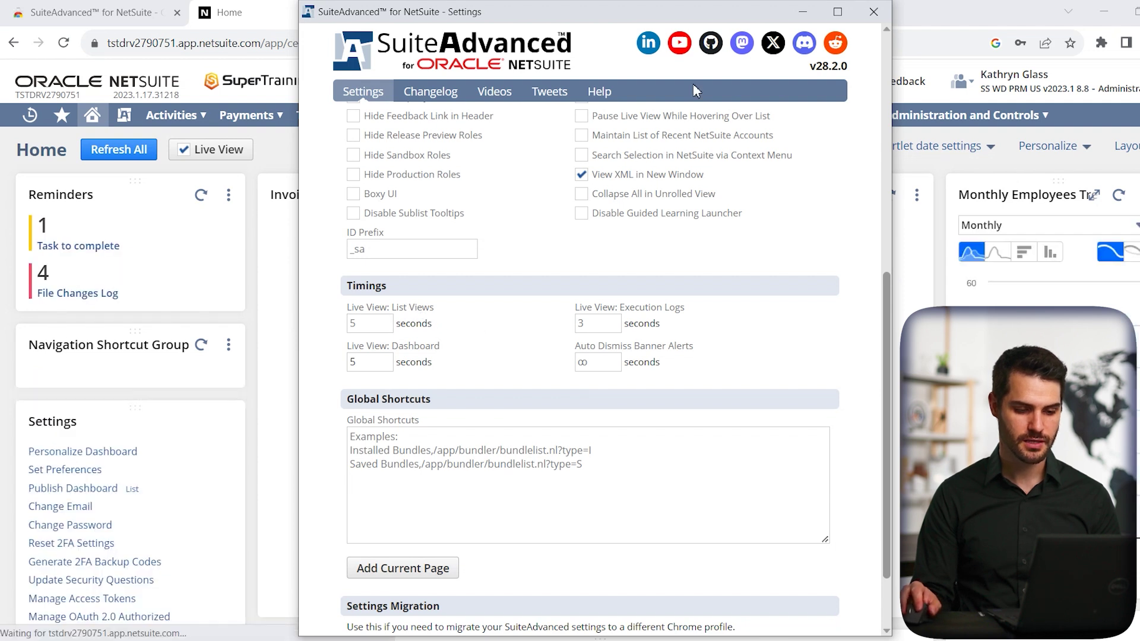
click(883, 19)
Step: Turn off dashboard Live View and open the Lists > Employees list
click(204, 153)
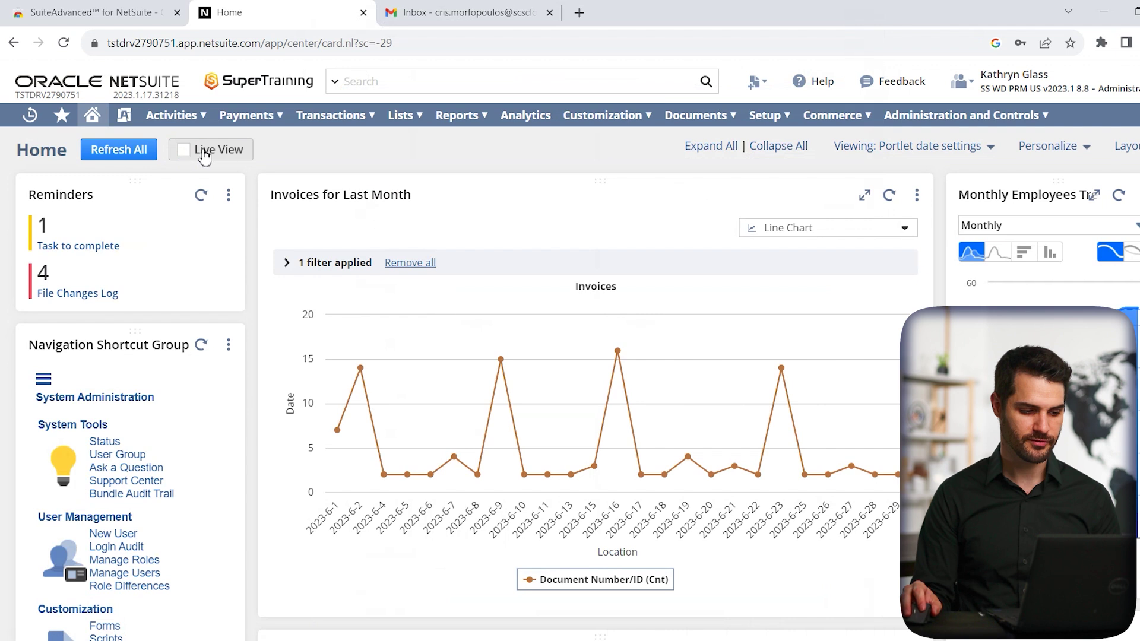
mouse_move(401, 122)
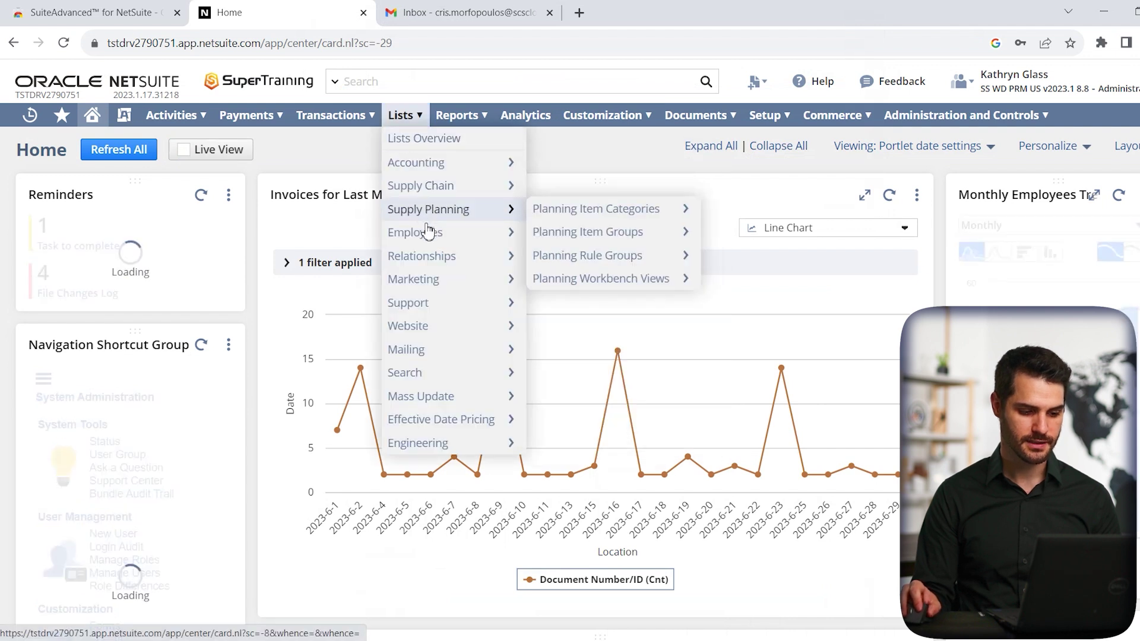
mouse_move(425, 232)
click(559, 234)
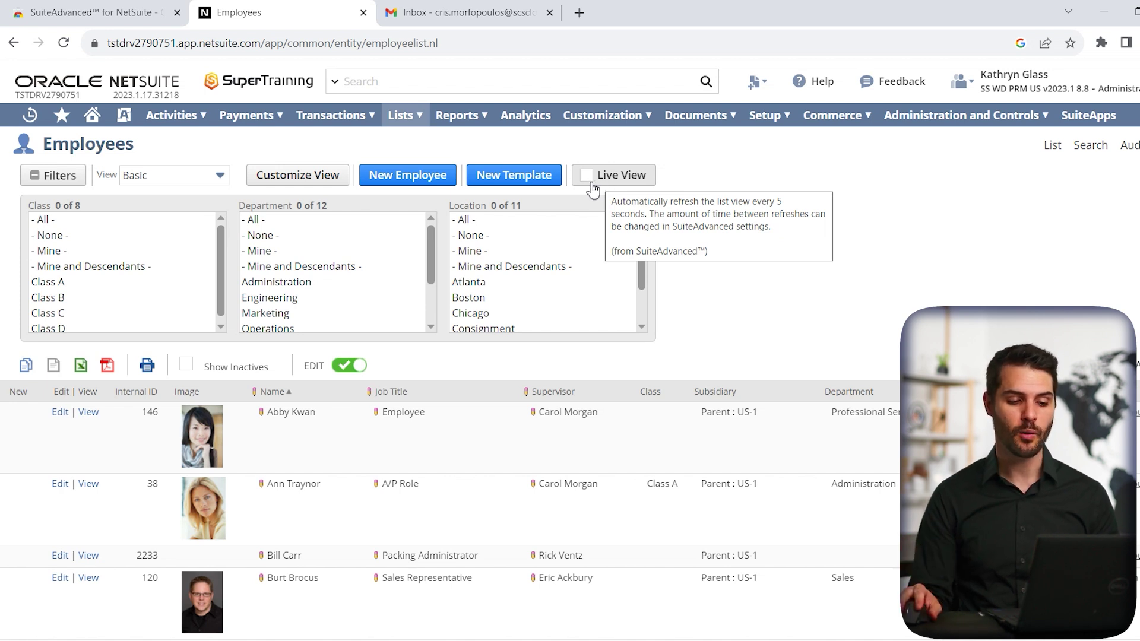
Step: Toggle Live View on and off for the Employees list, then return to the Home dashboard
click(590, 185)
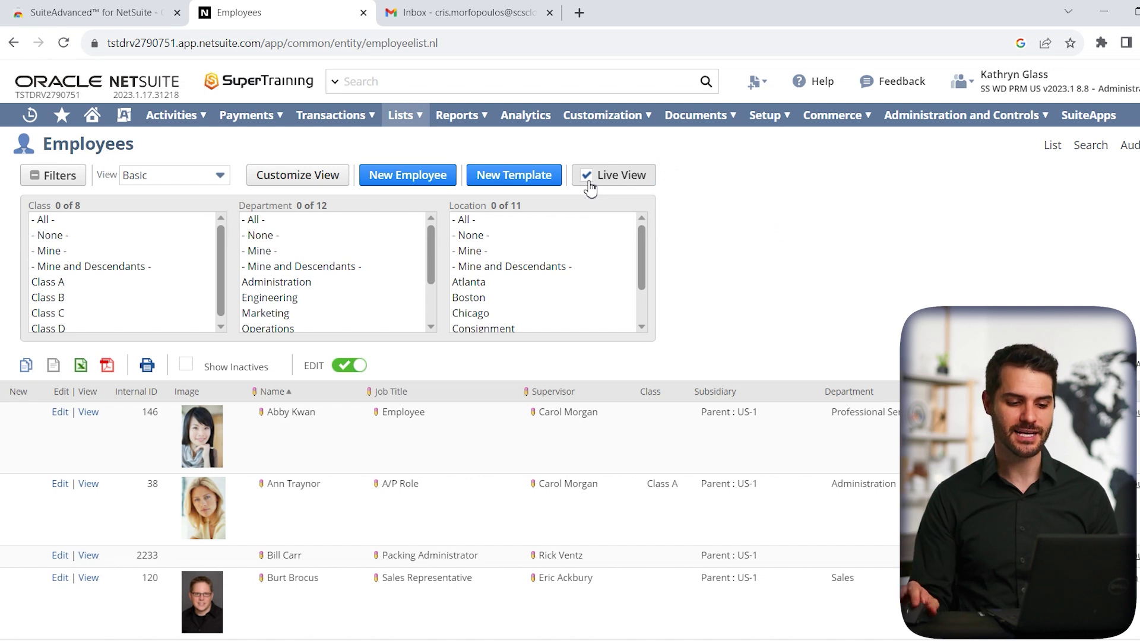
click(590, 184)
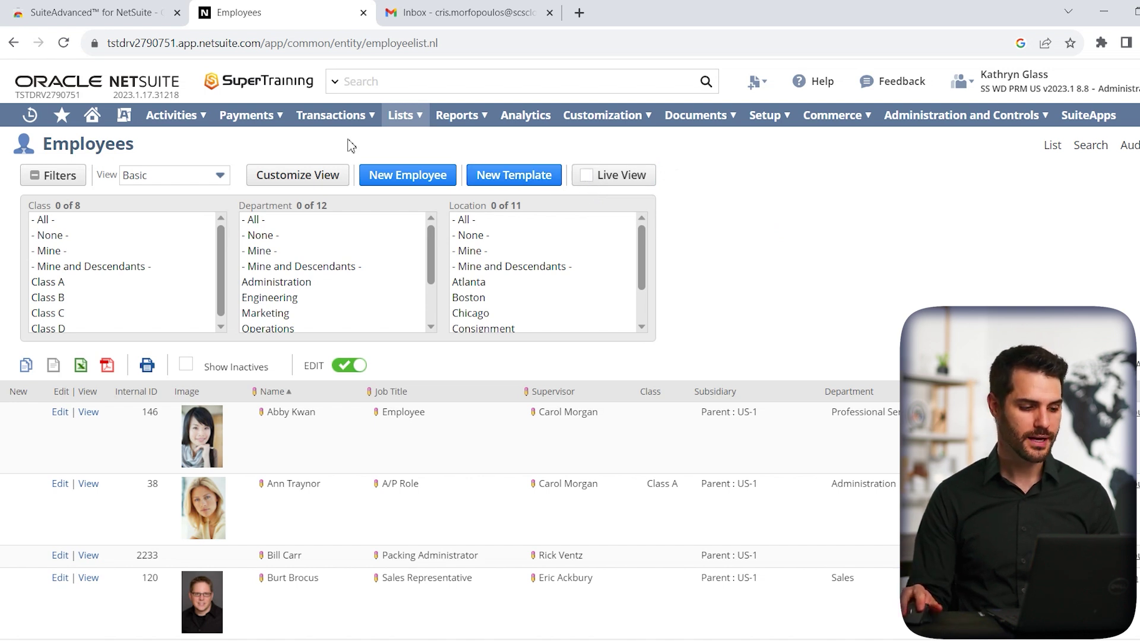
click(93, 116)
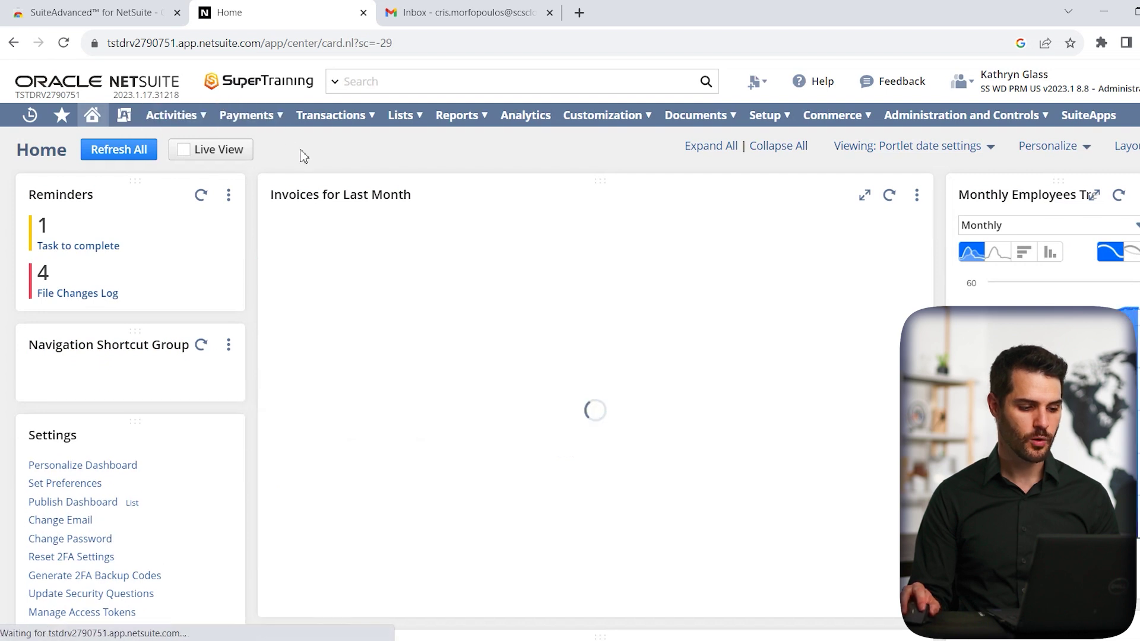
Step: Reopen SuiteAdvanced Settings, try Dark then set Theme Mode to Auto, and show the Main Color palette
mouse_move(124, 117)
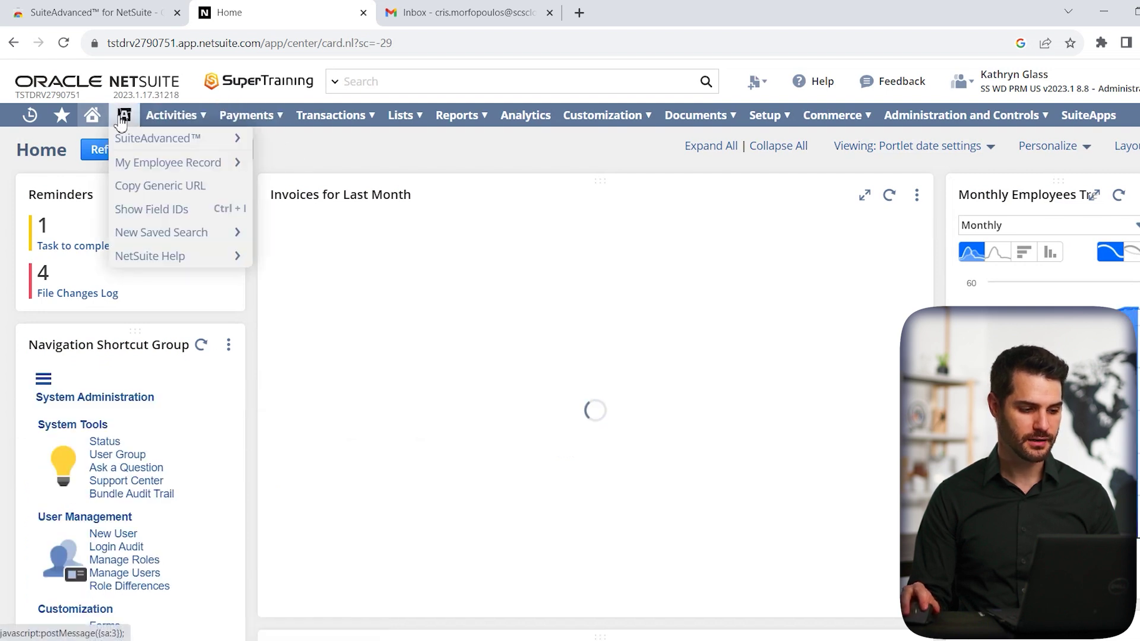
mouse_move(142, 139)
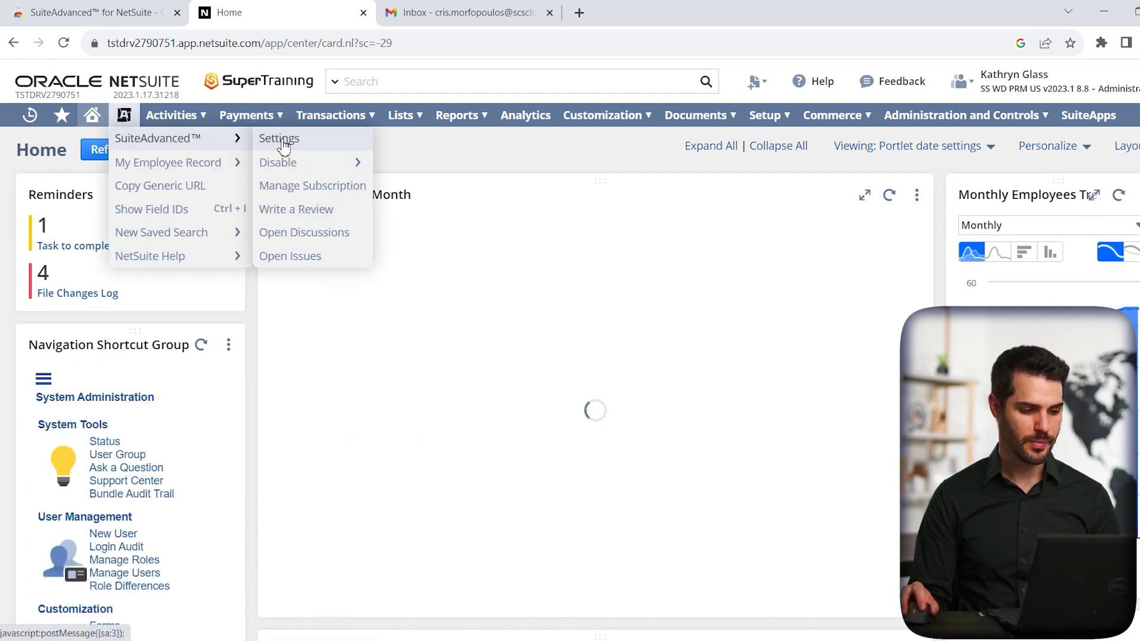
click(296, 143)
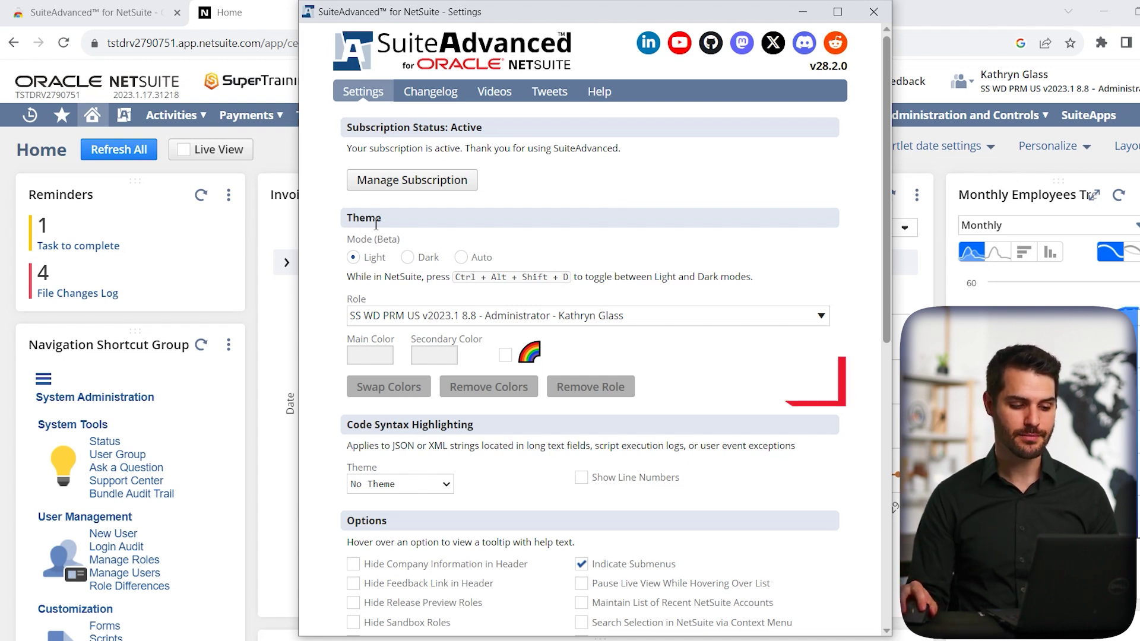
click(407, 257)
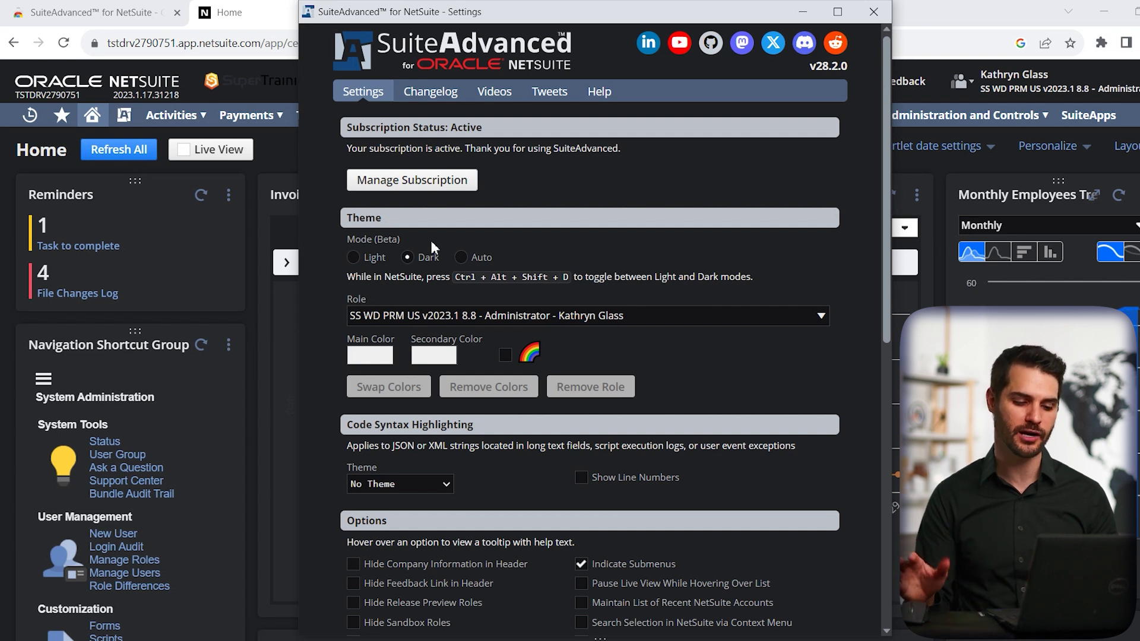
click(461, 257)
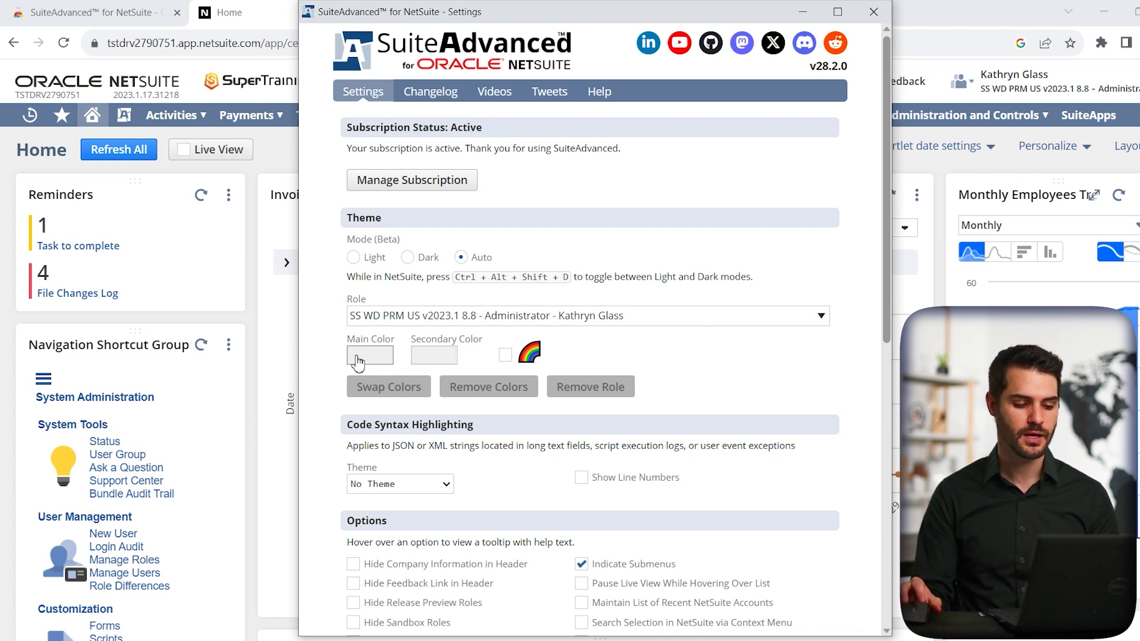
click(367, 358)
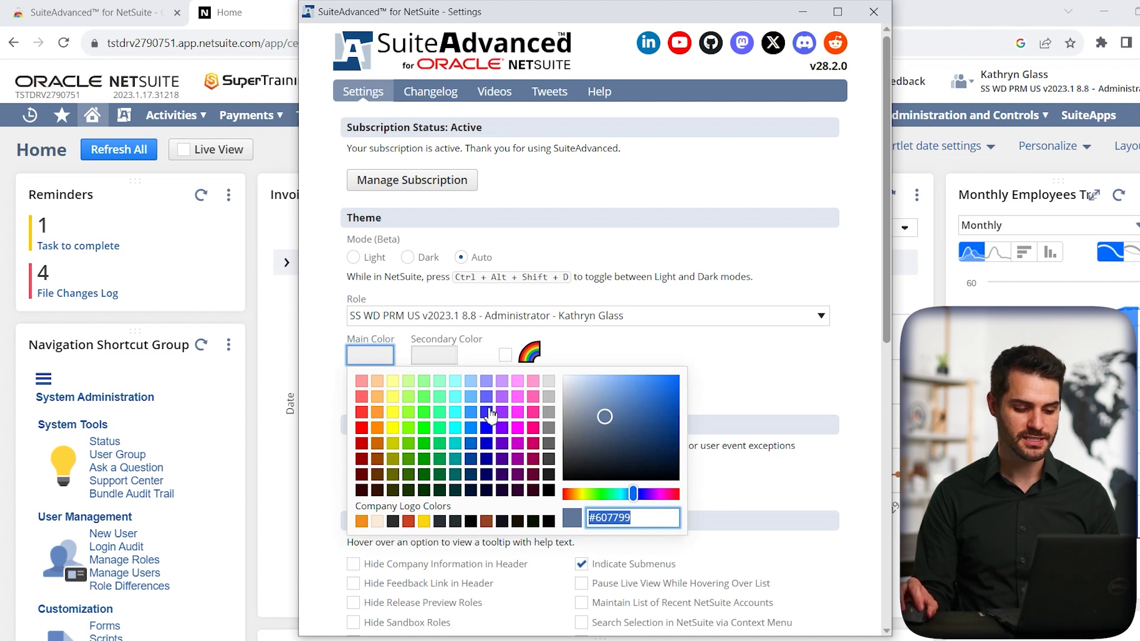
Step: Set main colour to lavender #cc99ff and secondary to yellow, then Remove Colors to restore defaults
click(502, 380)
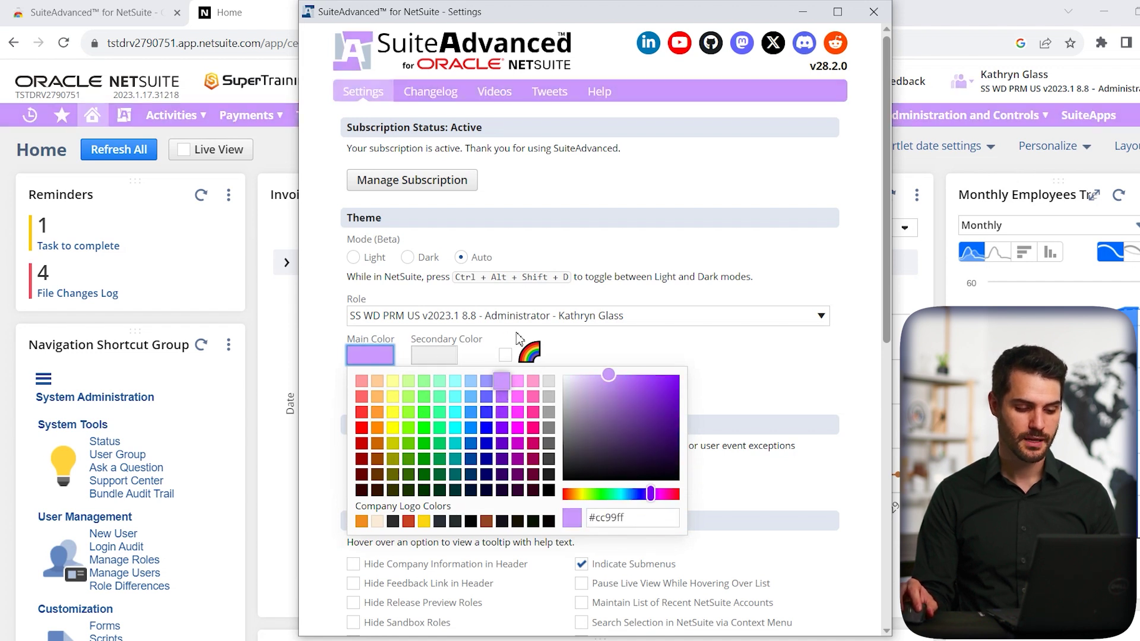
click(596, 345)
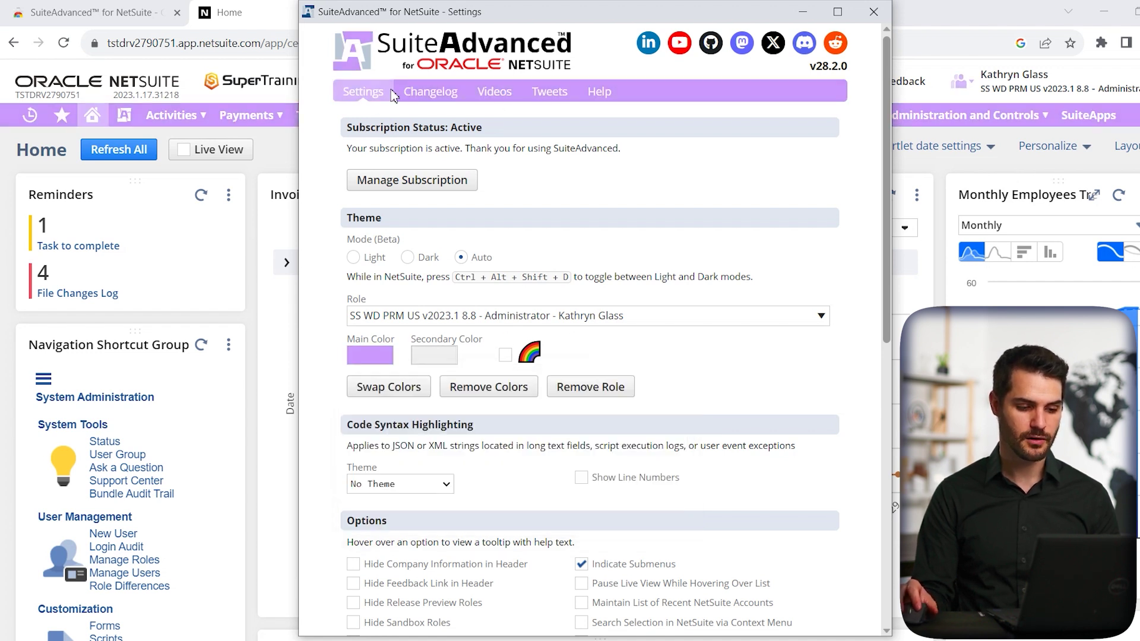
click(442, 359)
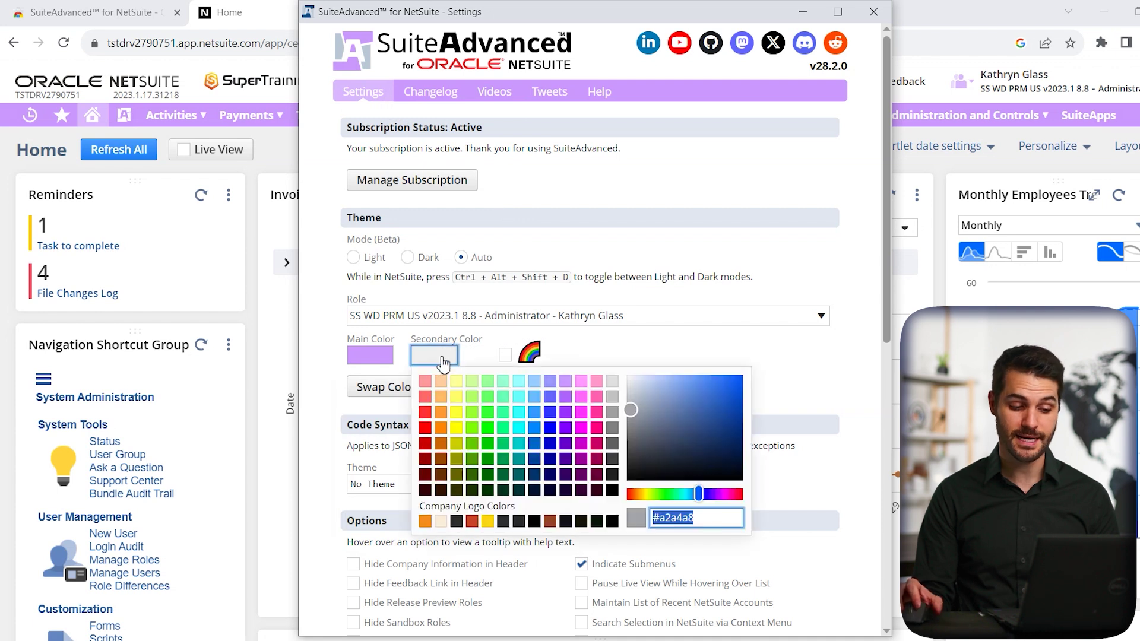
click(460, 431)
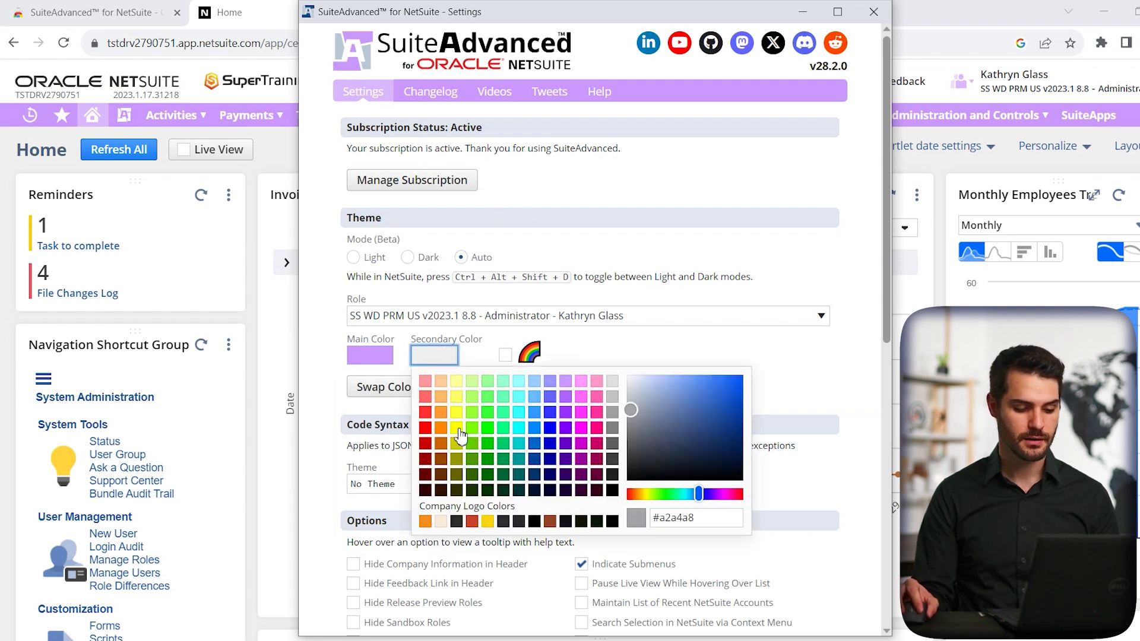
click(461, 431)
click(595, 350)
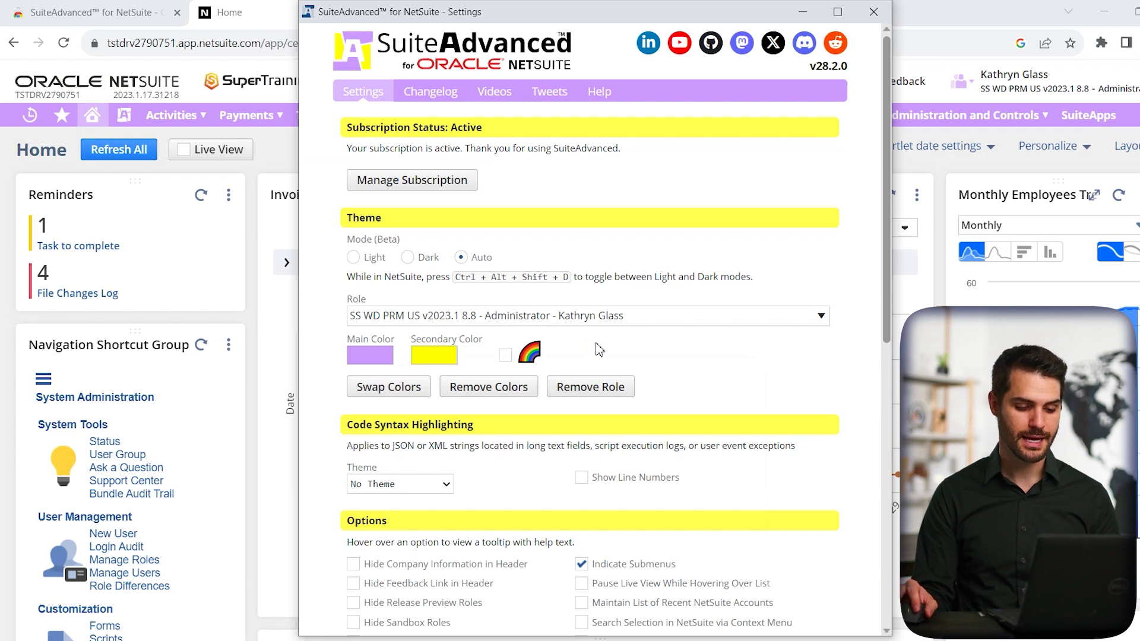
click(499, 400)
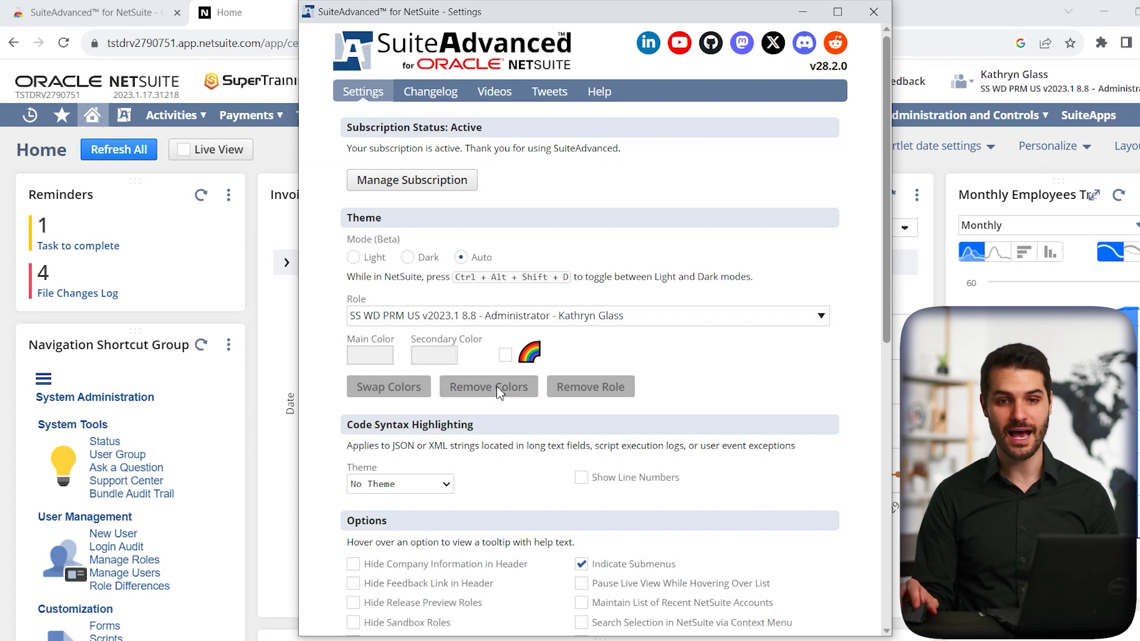
click(506, 355)
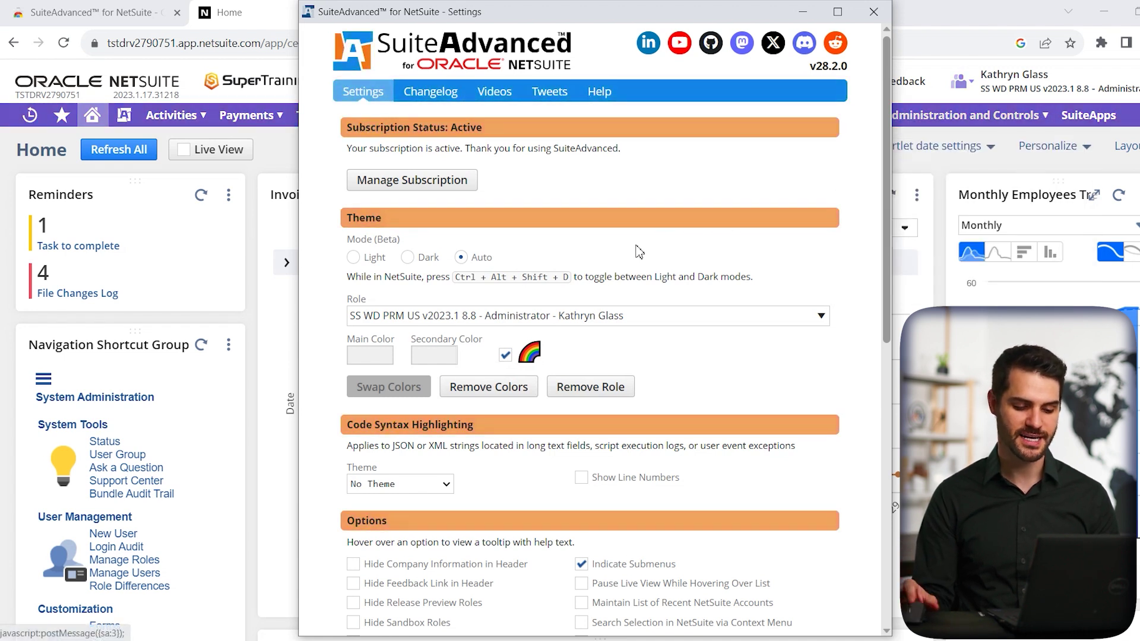
click(505, 356)
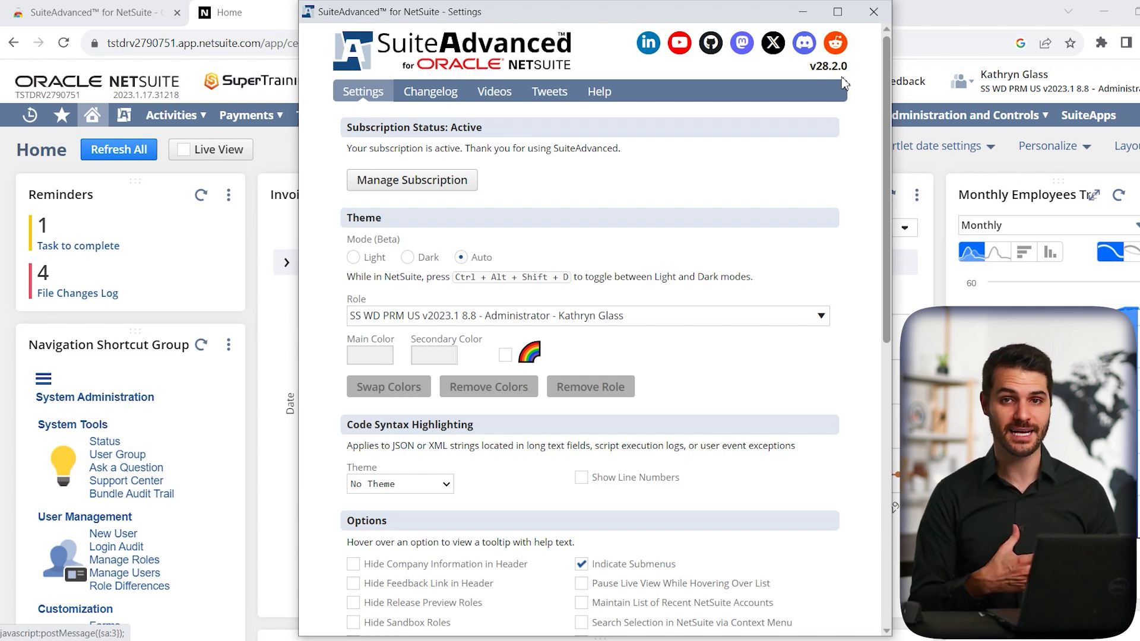
click(874, 14)
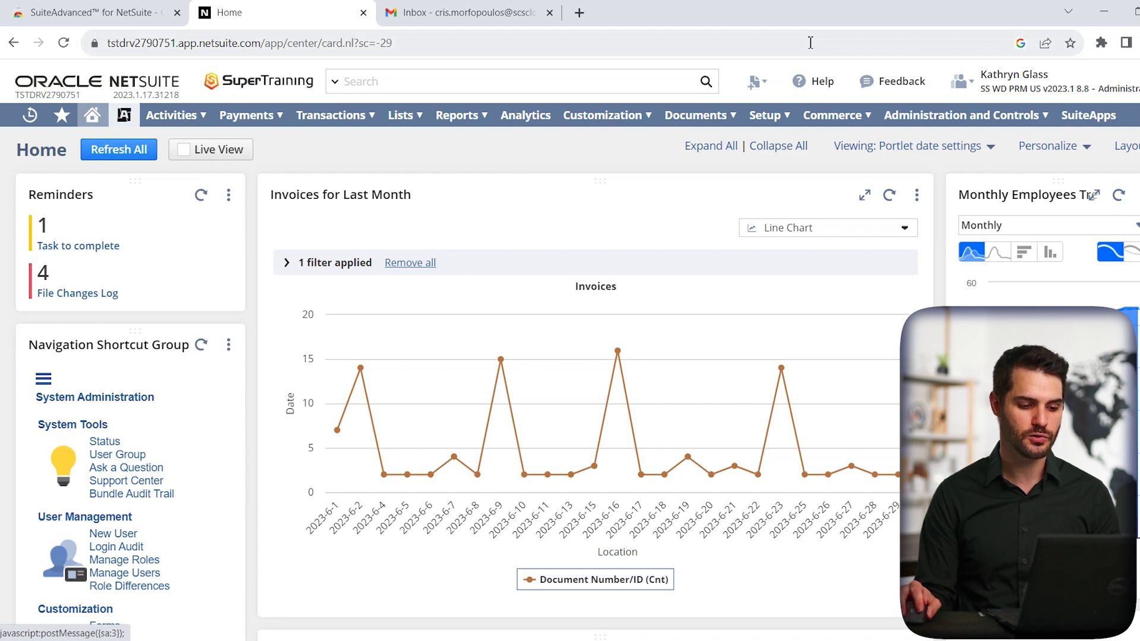
Step: Open the File Cabinet from Documents > Files
mouse_move(701, 115)
mouse_move(704, 168)
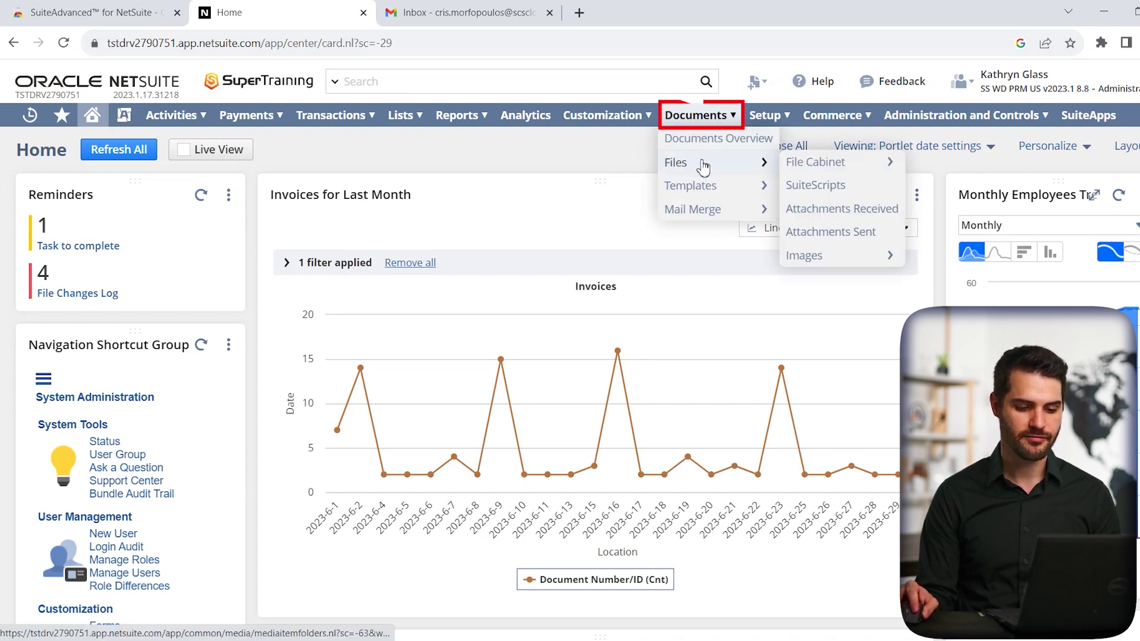
click(796, 165)
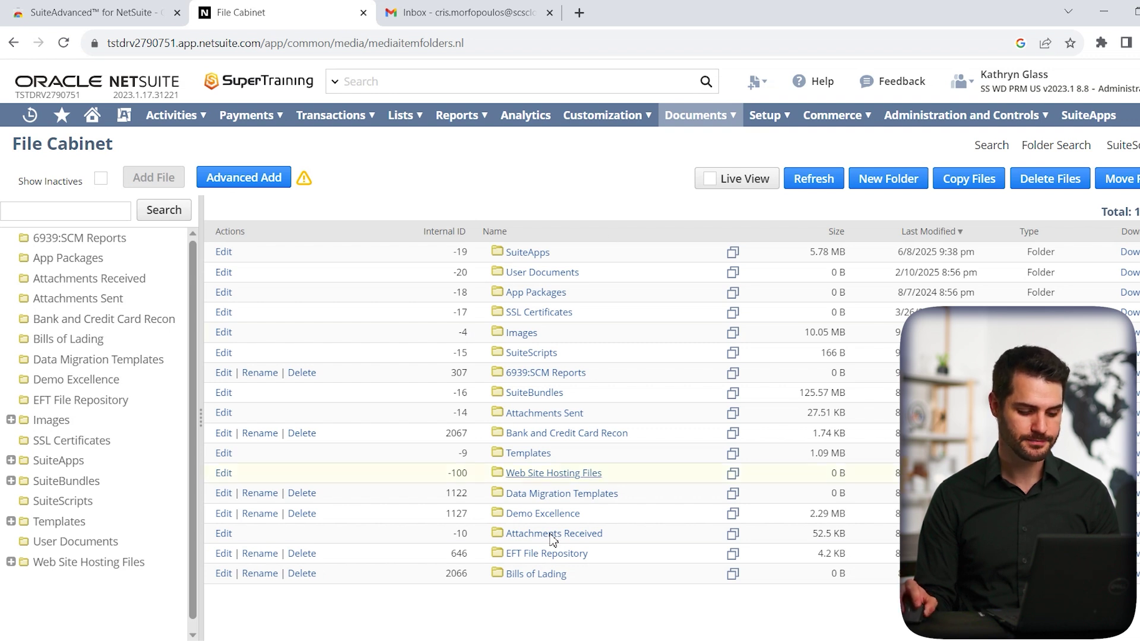
Step: Drag the image from File Explorer's Test Folder onto the File Cabinet page to upload it
key(alt+Tab)
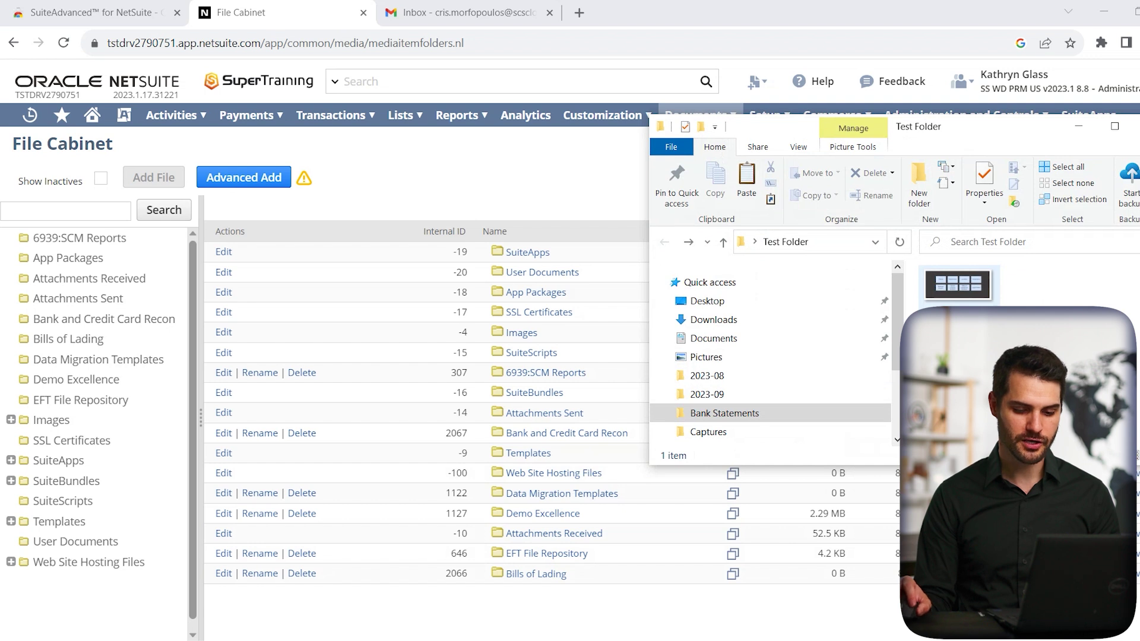
drag(966, 289, 70, 423)
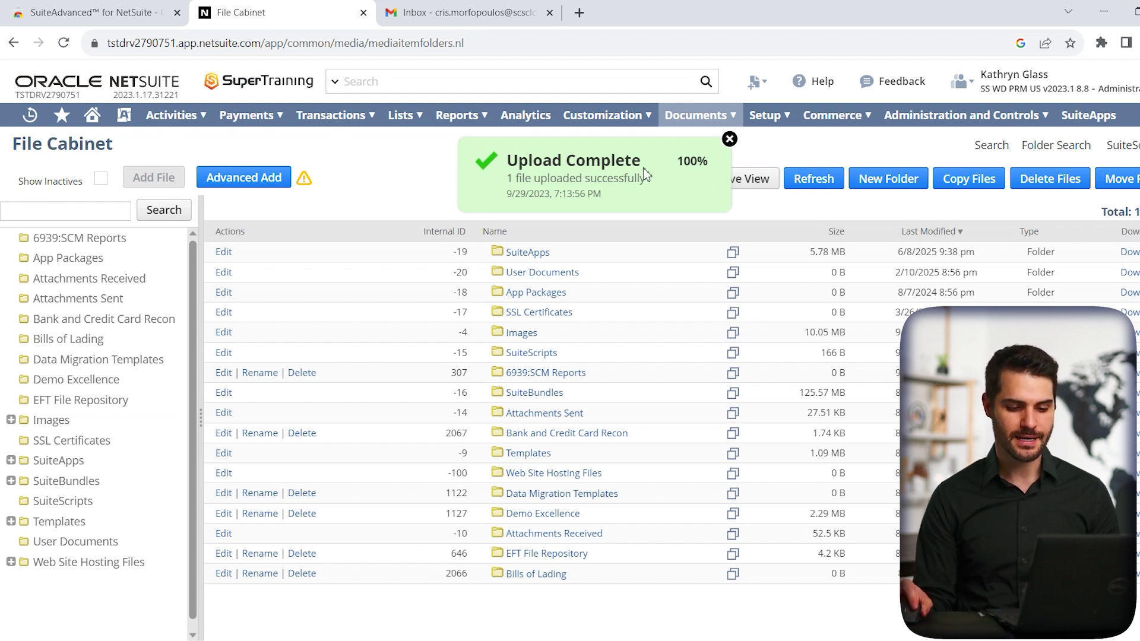
click(896, 185)
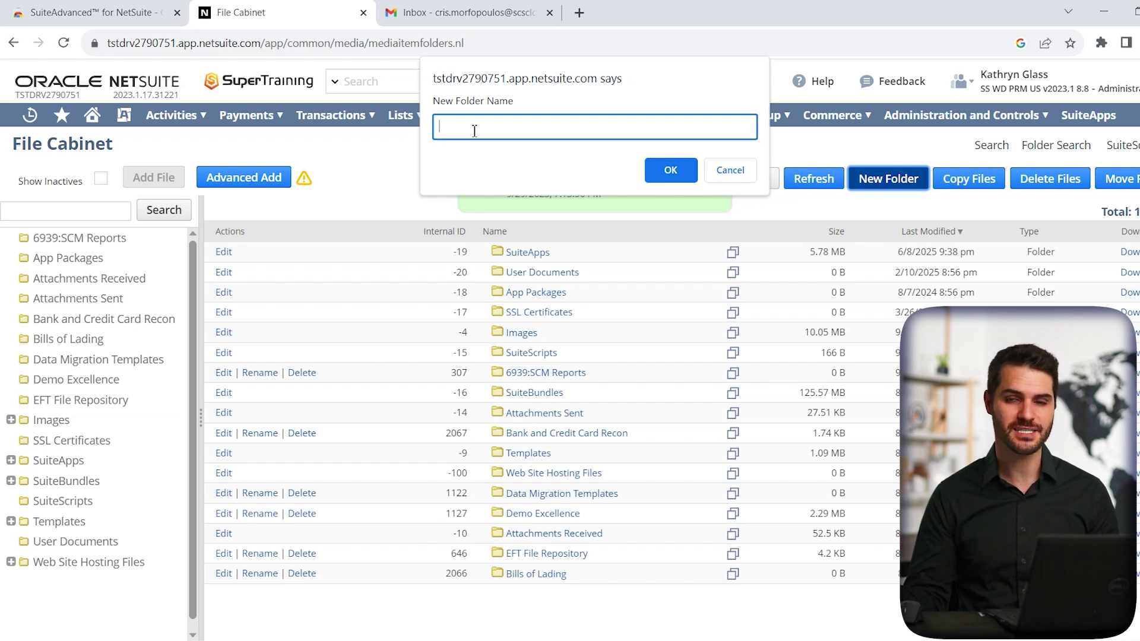
click(730, 170)
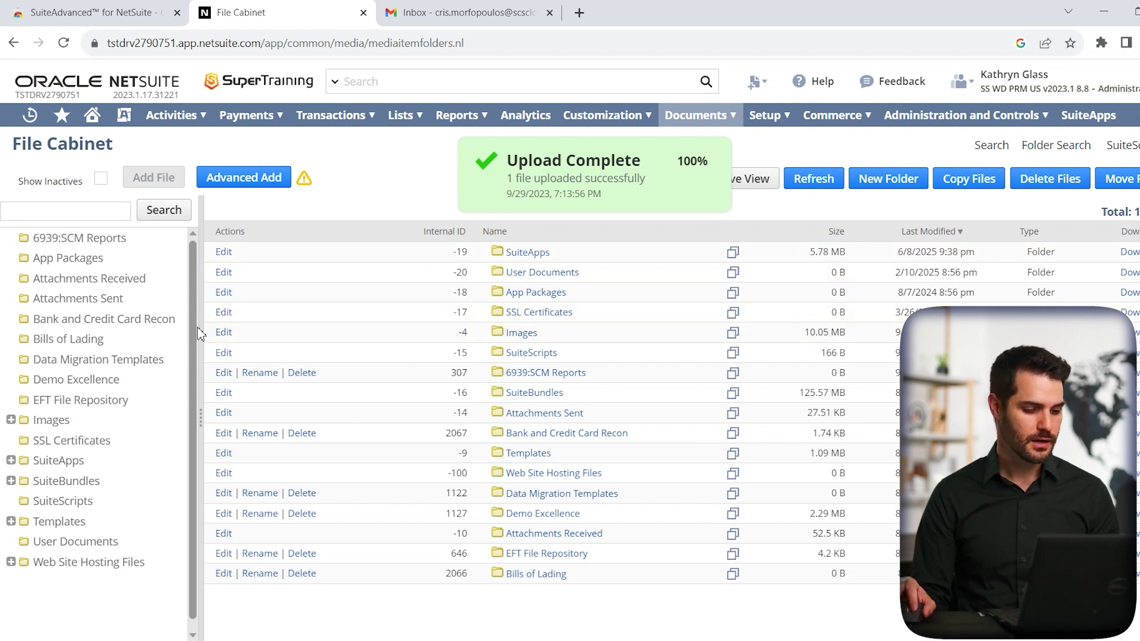
Step: Drag the divider between the folder tree and file list slightly to the right
drag(202, 326, 226, 331)
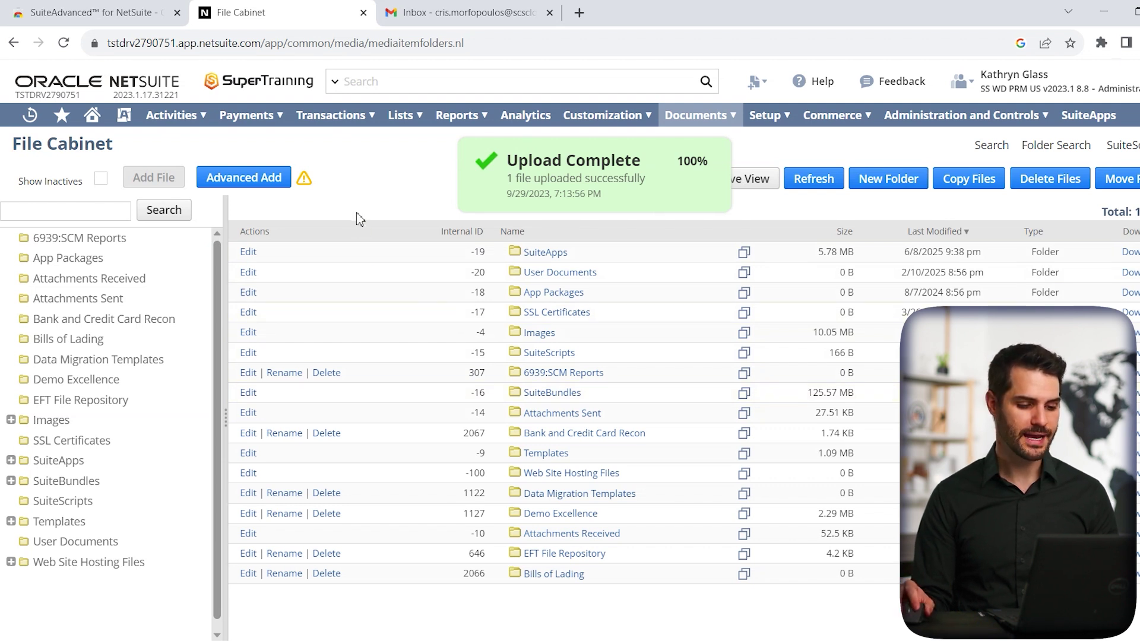
mouse_move(469, 115)
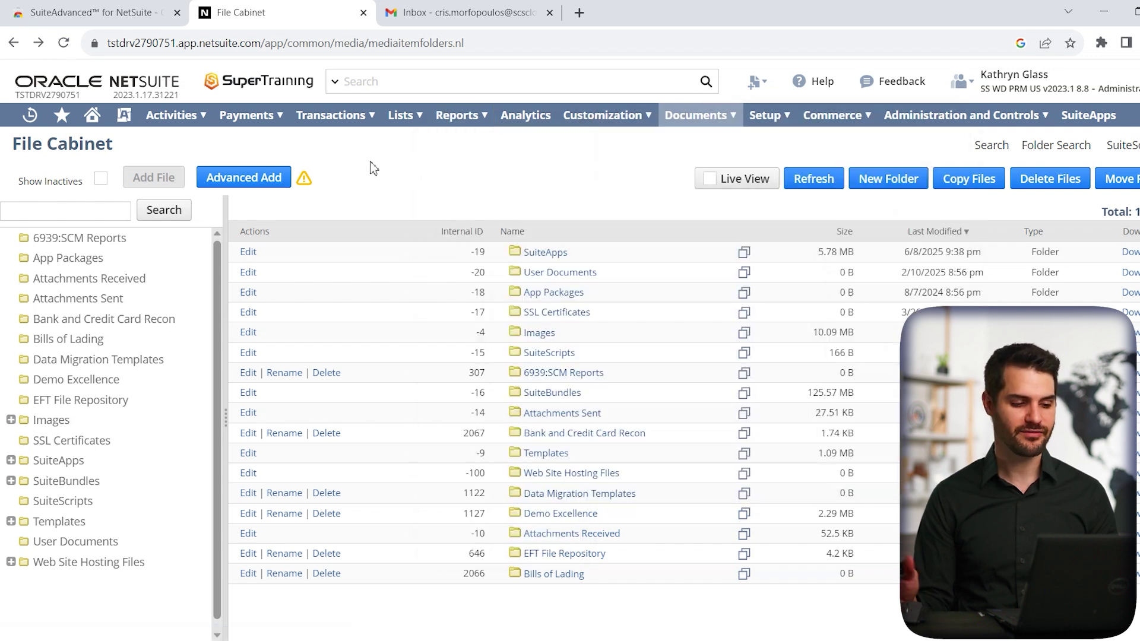
Step: Bring up SuiteAdvanced's New Saved Search submenu listing record types like Account and Activity
mouse_move(124, 118)
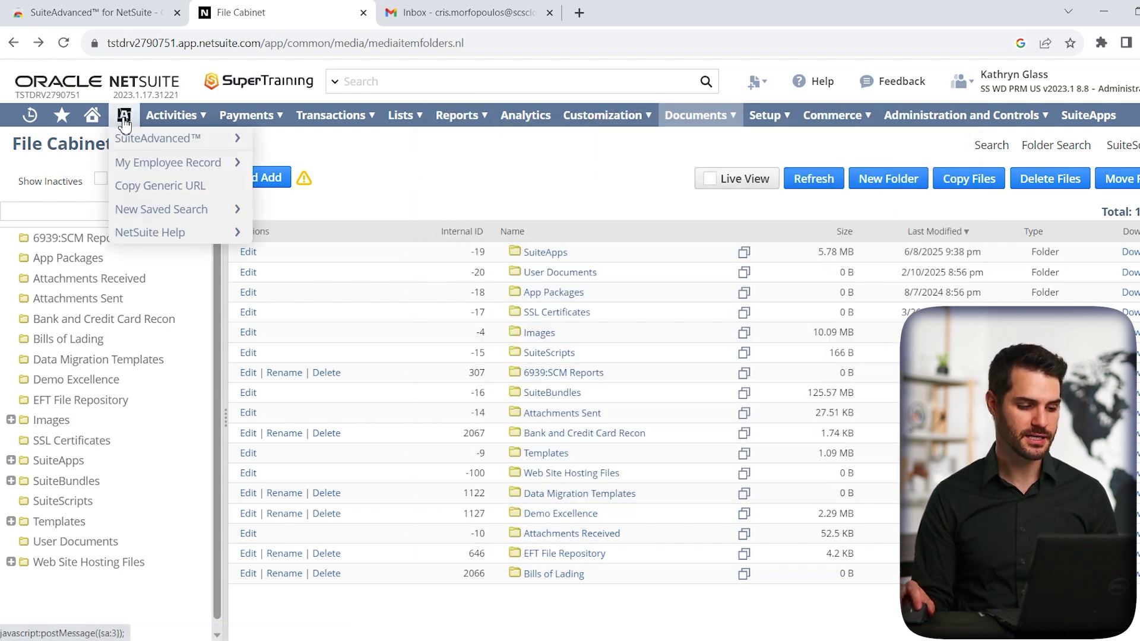
mouse_move(188, 212)
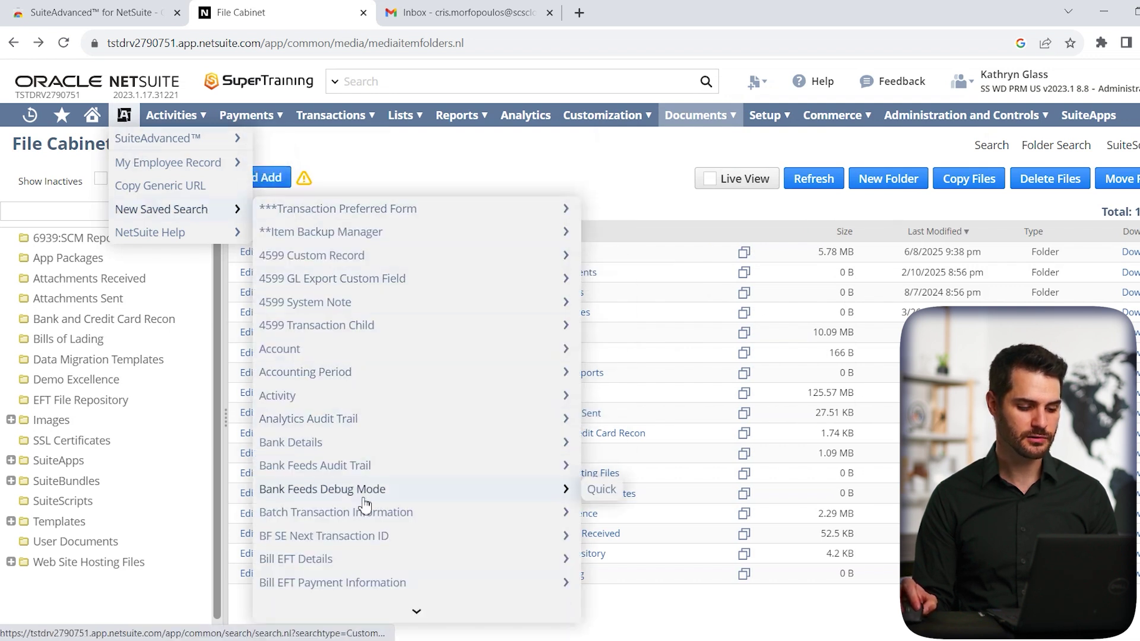
mouse_move(357, 427)
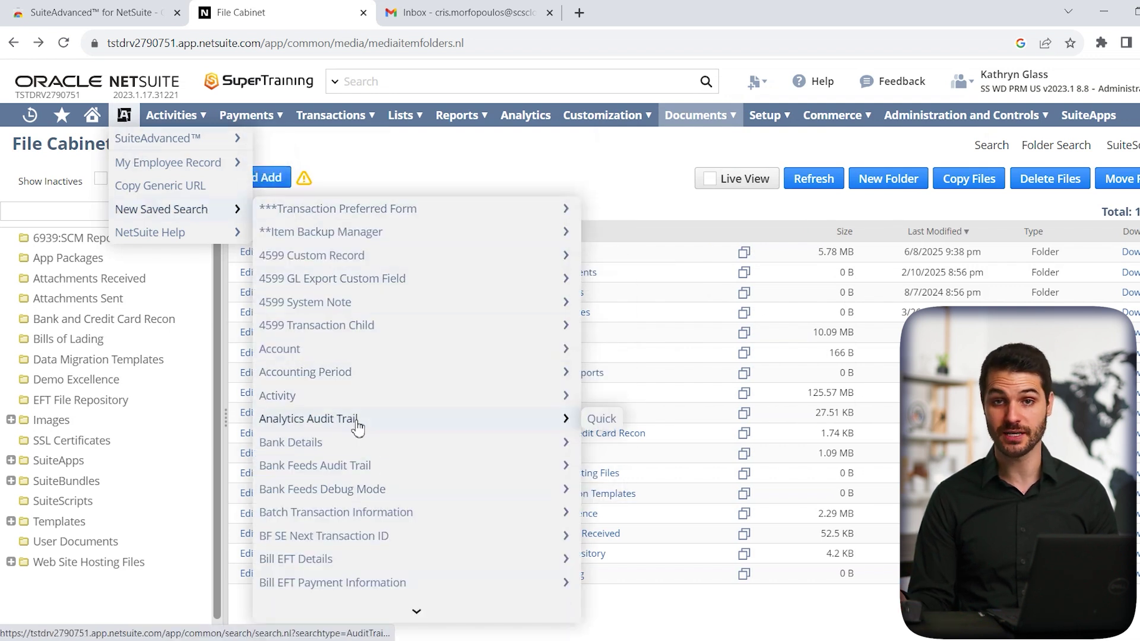
mouse_move(339, 405)
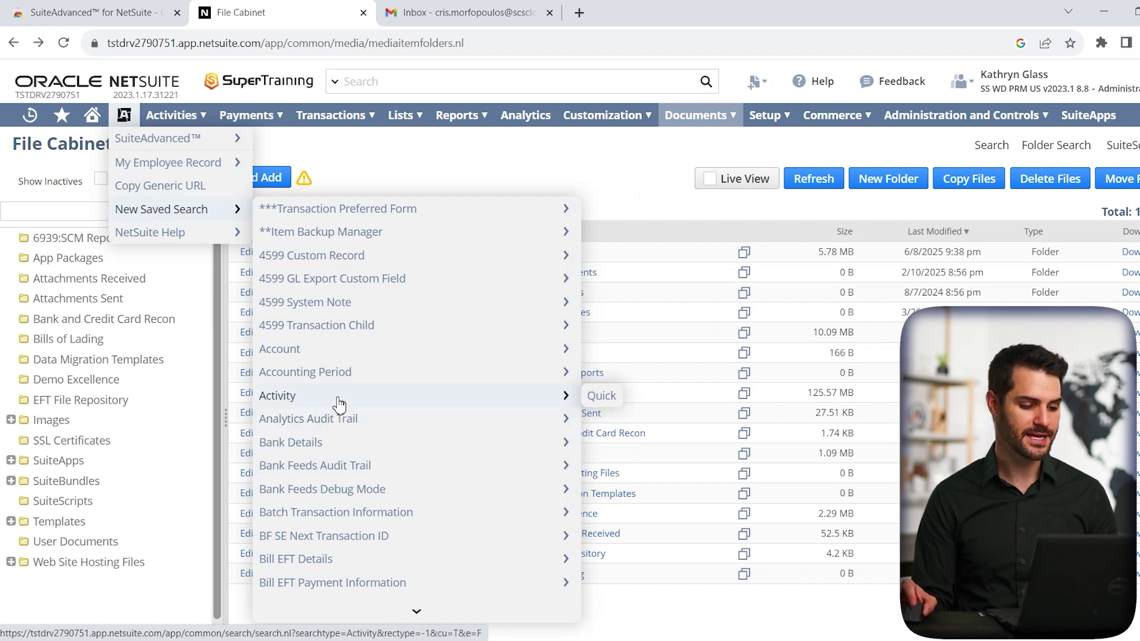
Step: Create a new saved search of type Transaction, titled Custom Transaction Search 3
click(201, 215)
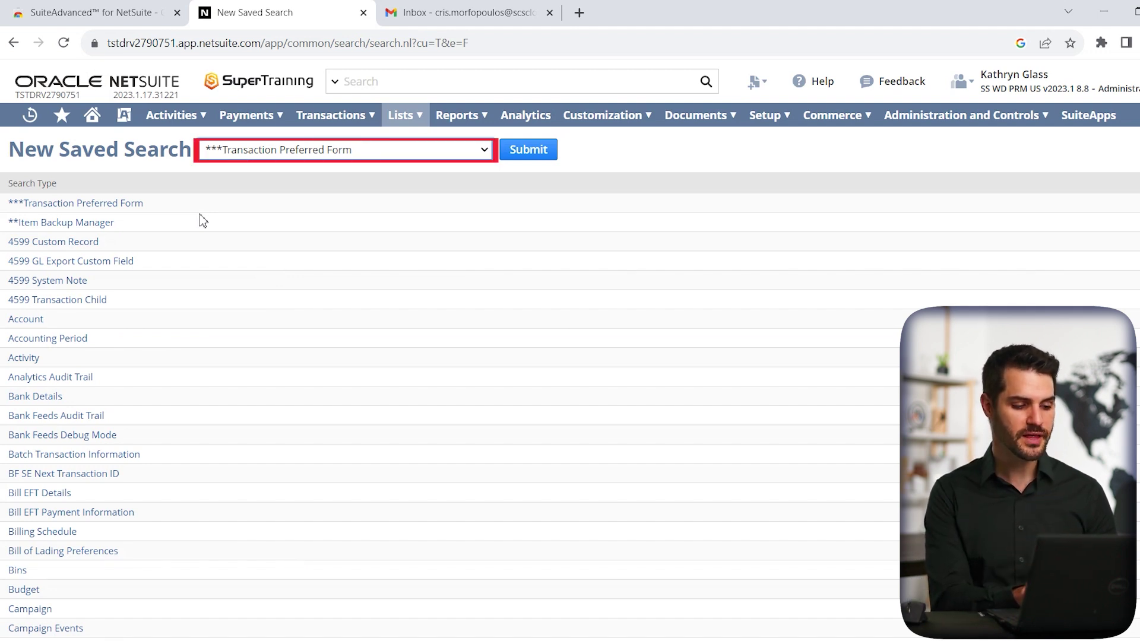
text(transaction)
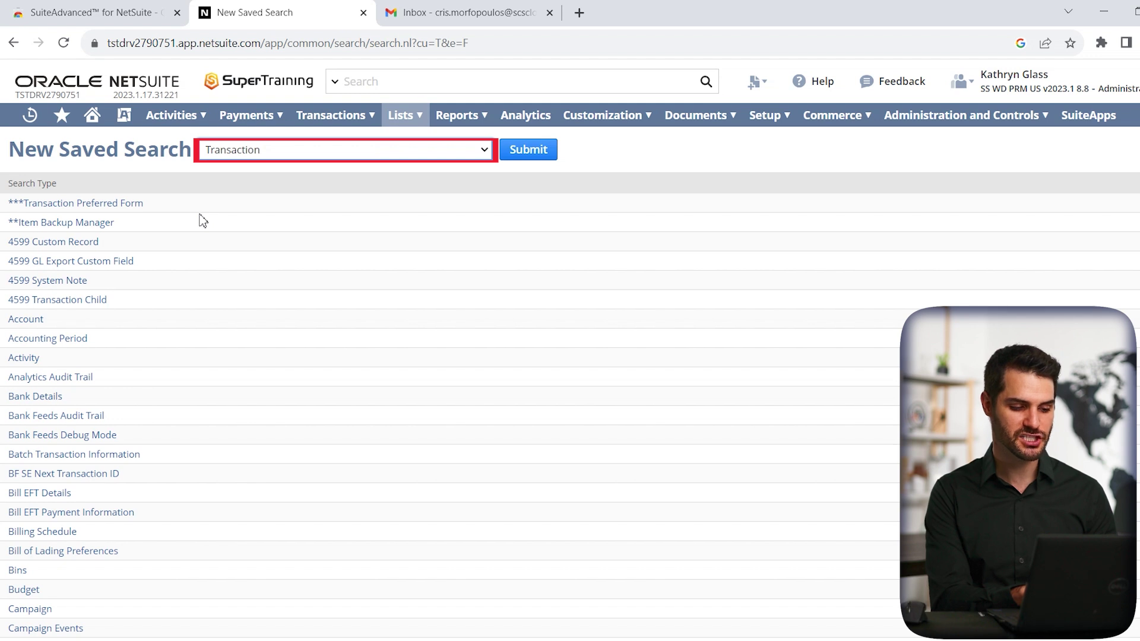
key(Return)
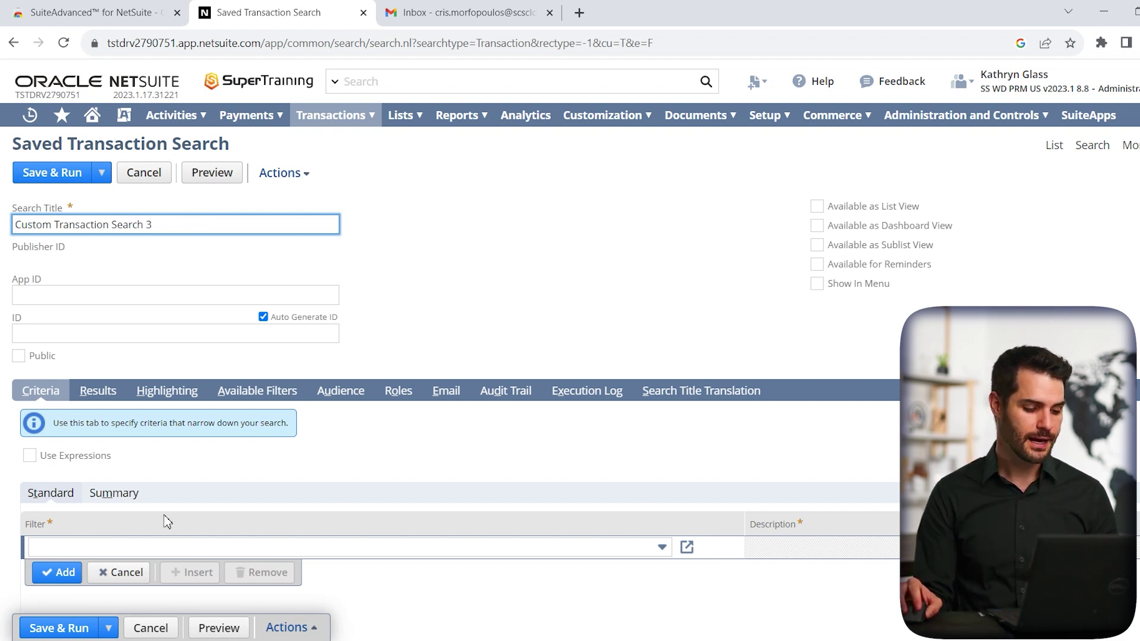
Step: Add a Main Line criteria filter set to Yes
click(132, 545)
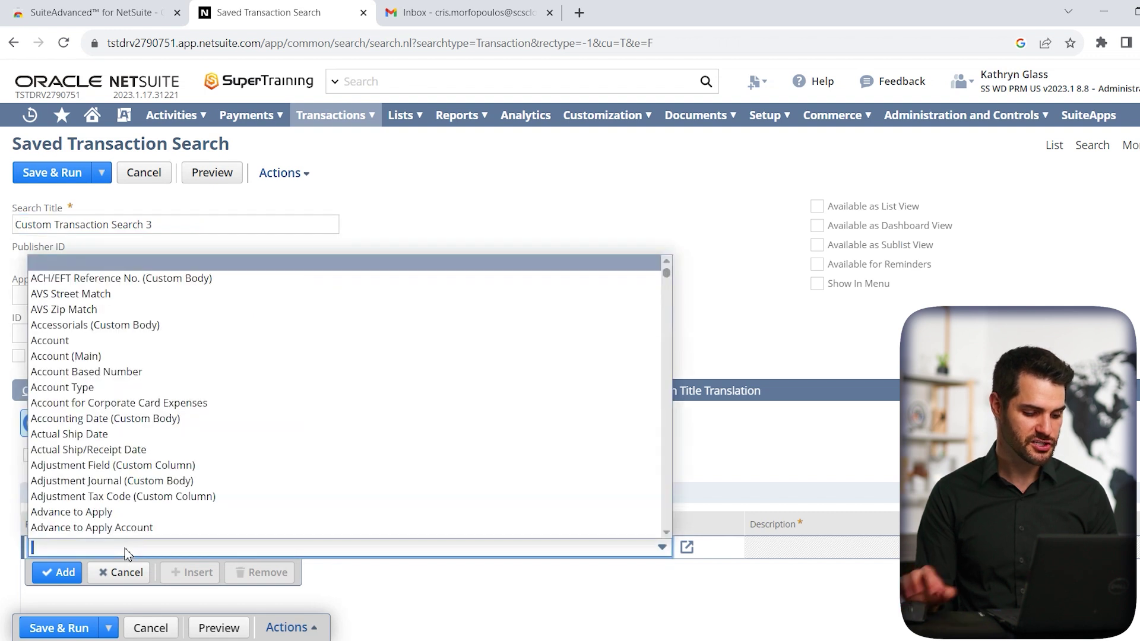
text(Main Line)
key(Tab)
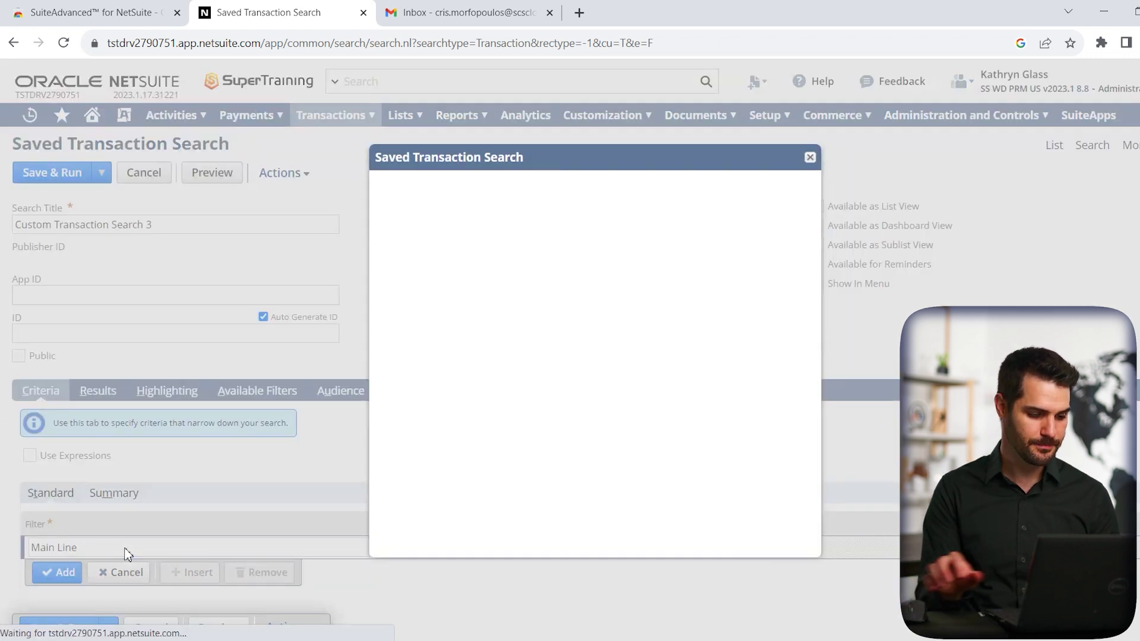
click(366, 166)
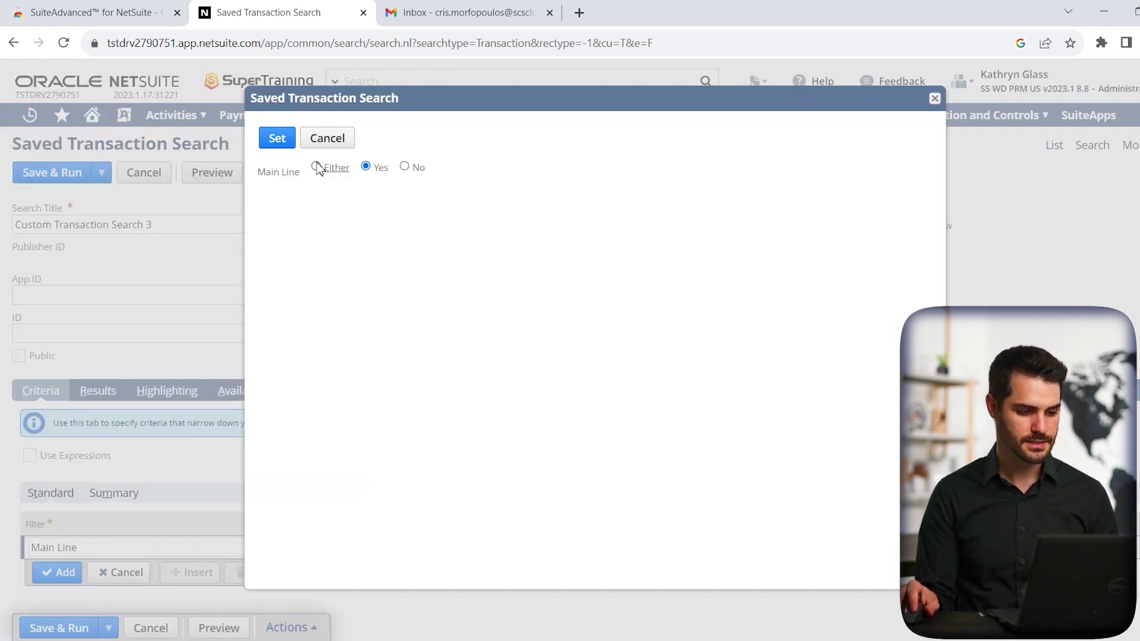
click(277, 138)
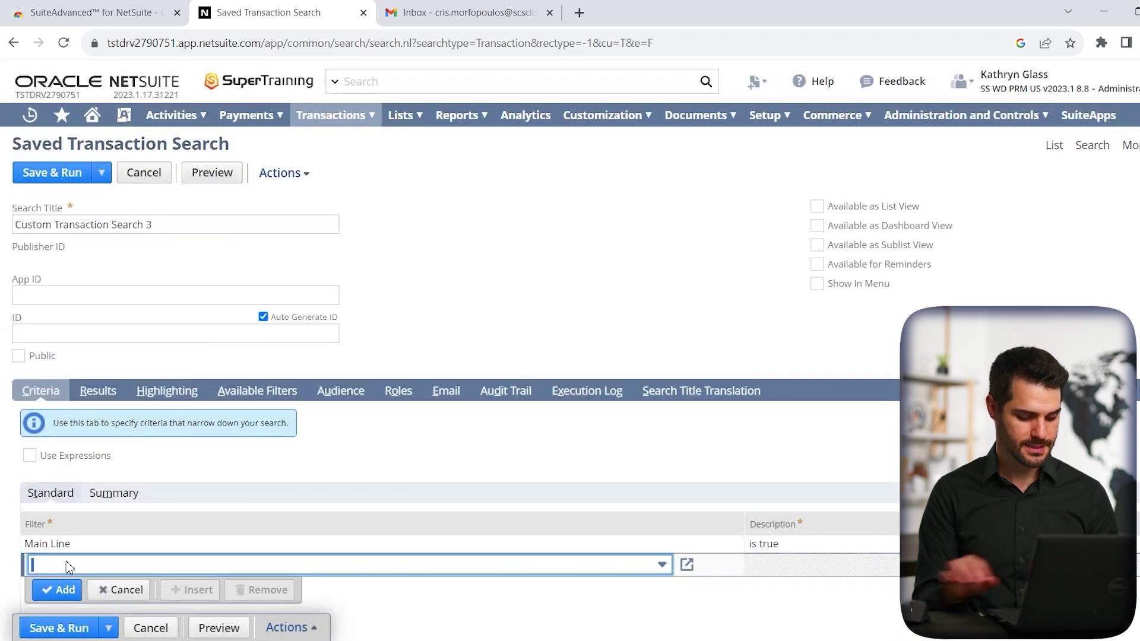
Step: Add a Type criteria filter restricted to Bill
text(Type)
key(Tab)
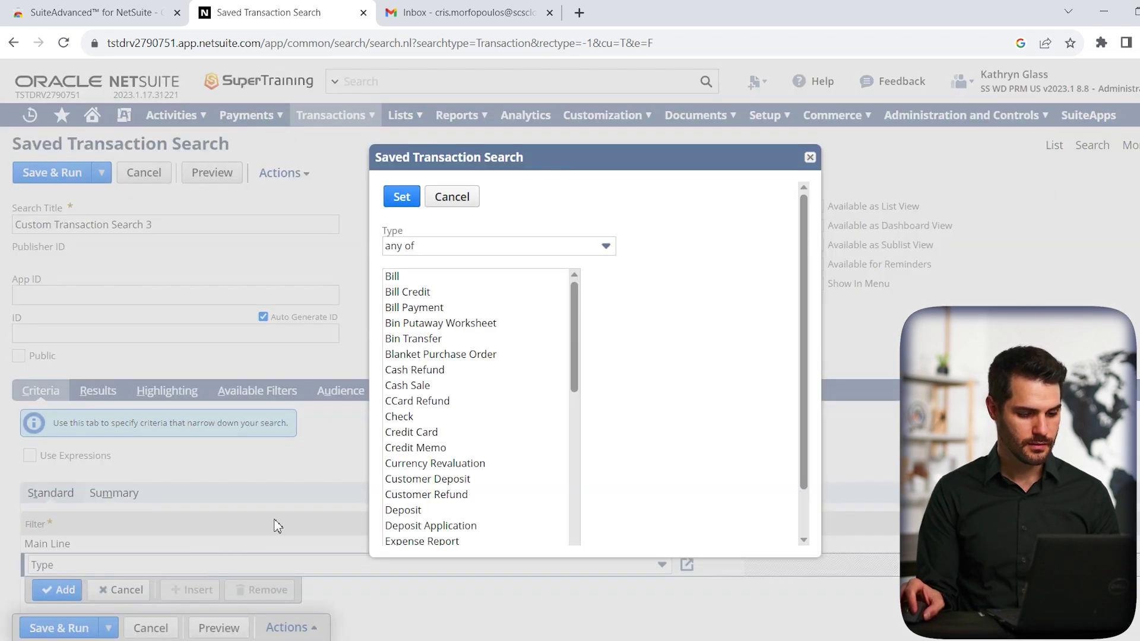
click(297, 218)
click(277, 139)
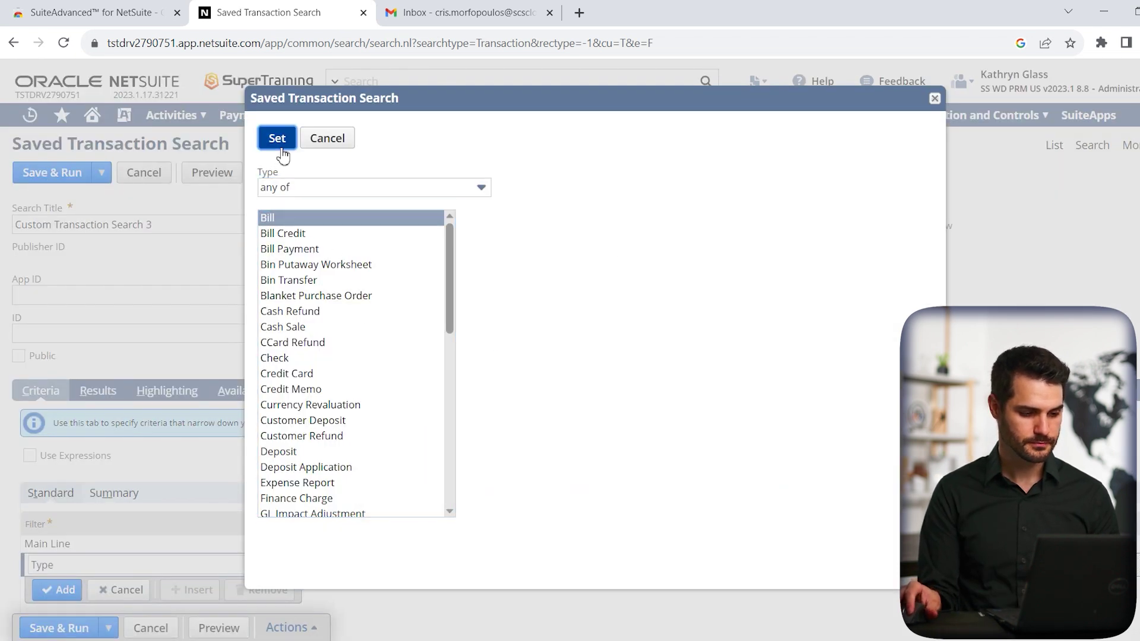
click(98, 391)
scroll(297, 356, down, 4)
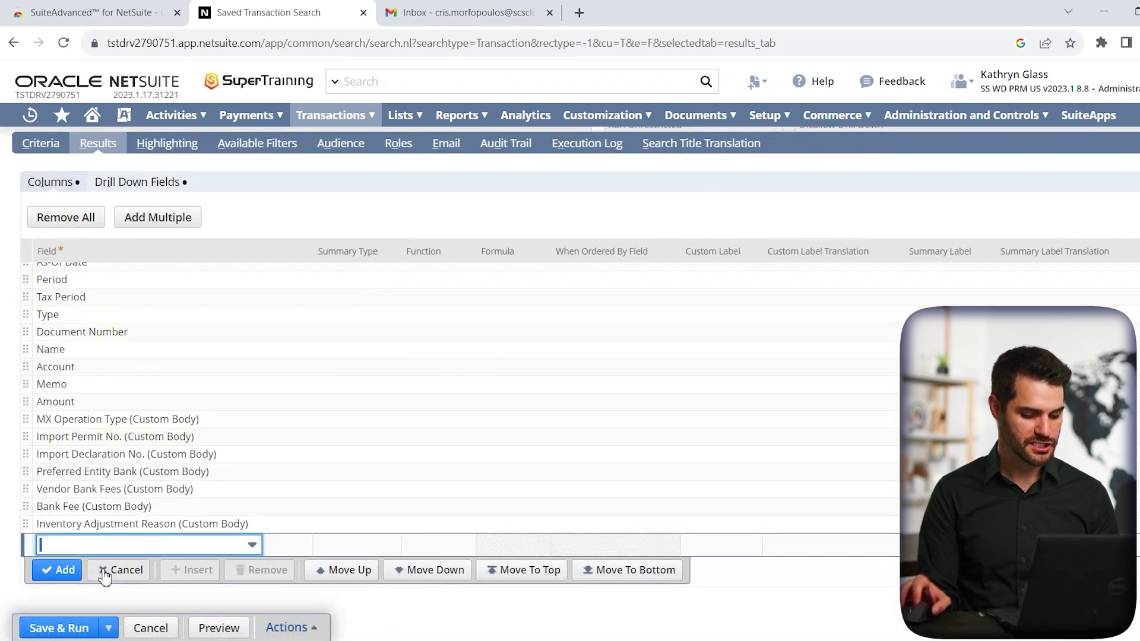
Step: Add a Formula (Currency) results column and open its expanded formula editor
text(formula (Currency)
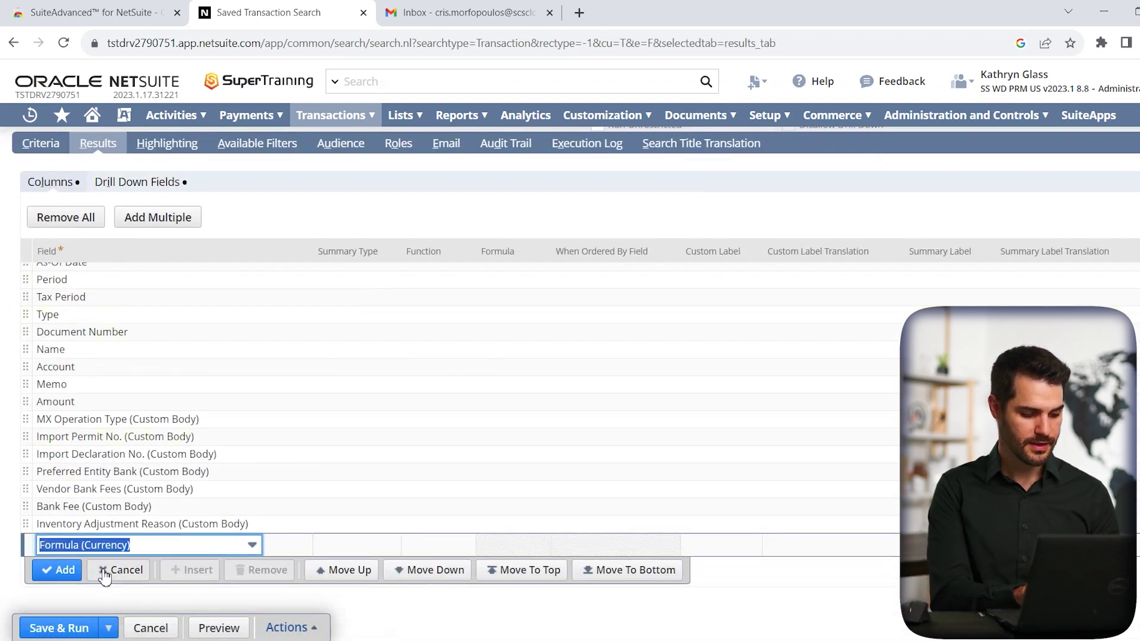
key(Return)
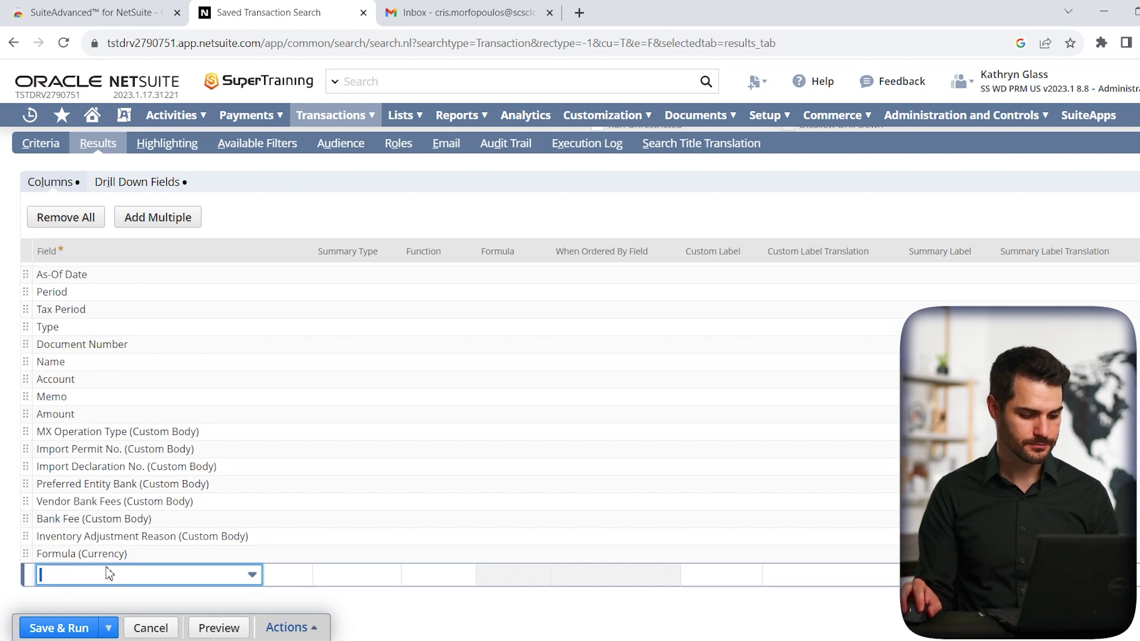
click(127, 557)
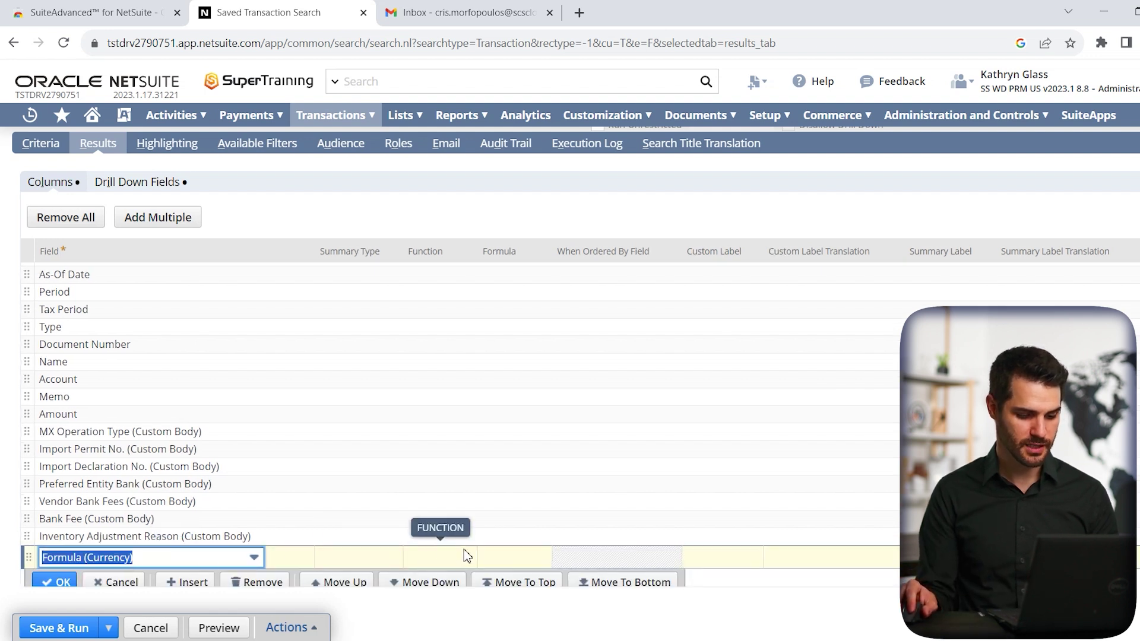
click(501, 560)
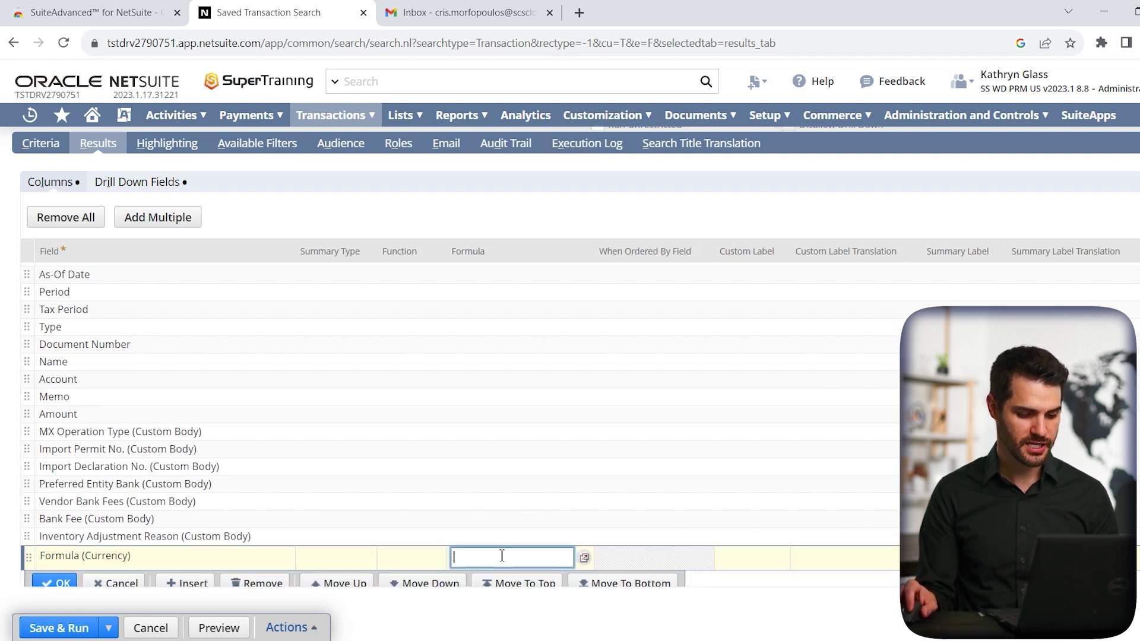
click(584, 558)
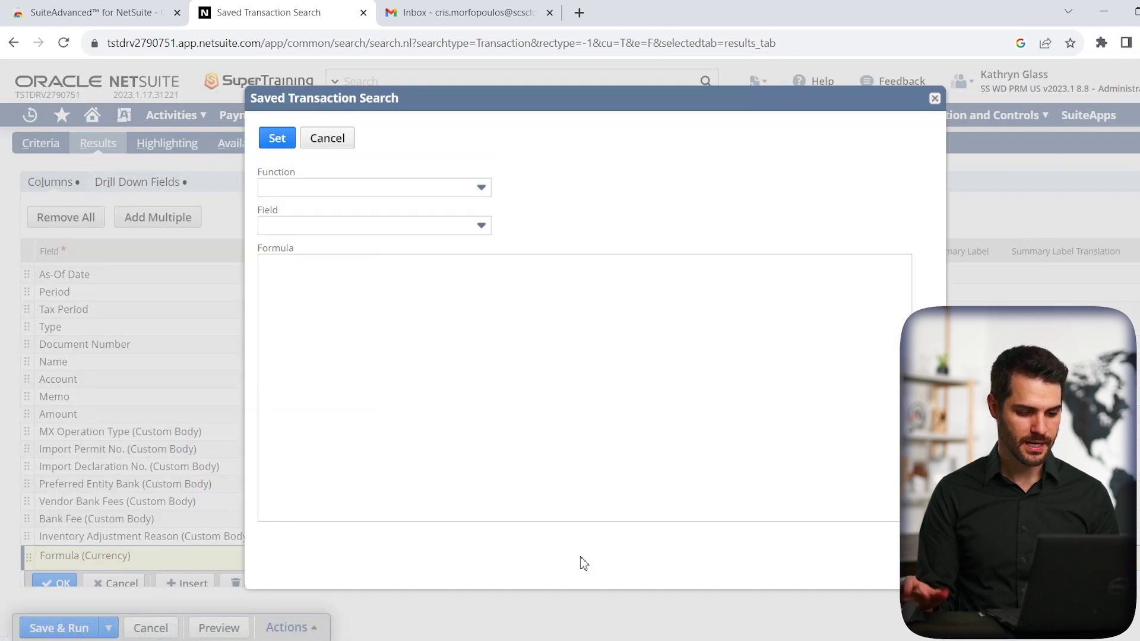
Step: Build {amount}{type} in the formula editor using field autocomplete, then cancel without applying
click(417, 346)
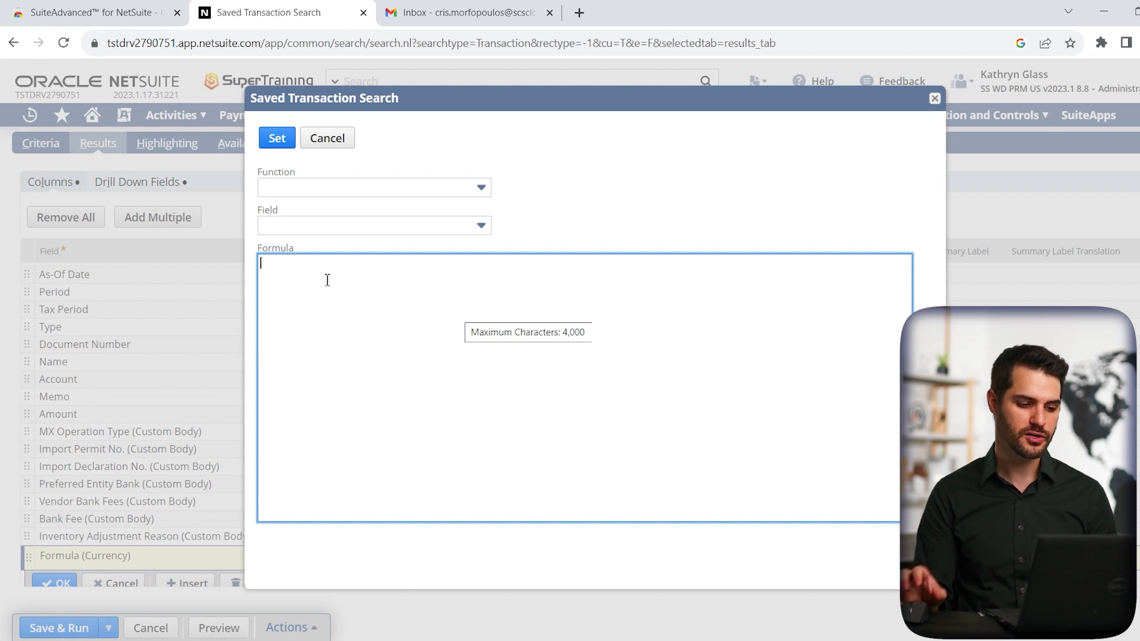
click(326, 228)
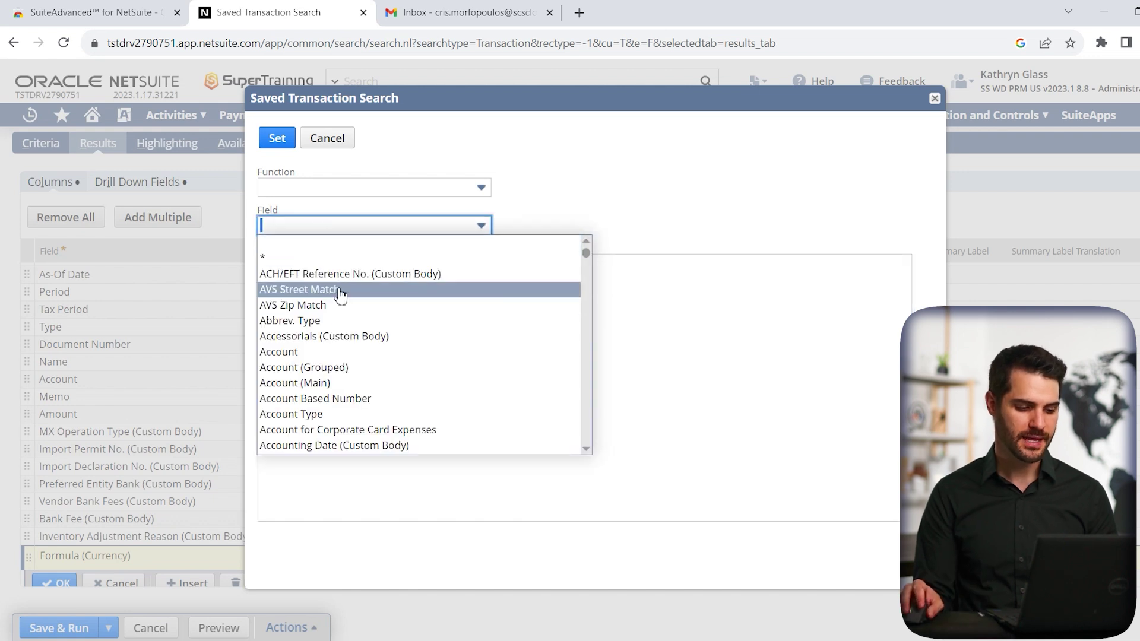
scroll(336, 350, down, 14)
scroll(336, 356, down, 5)
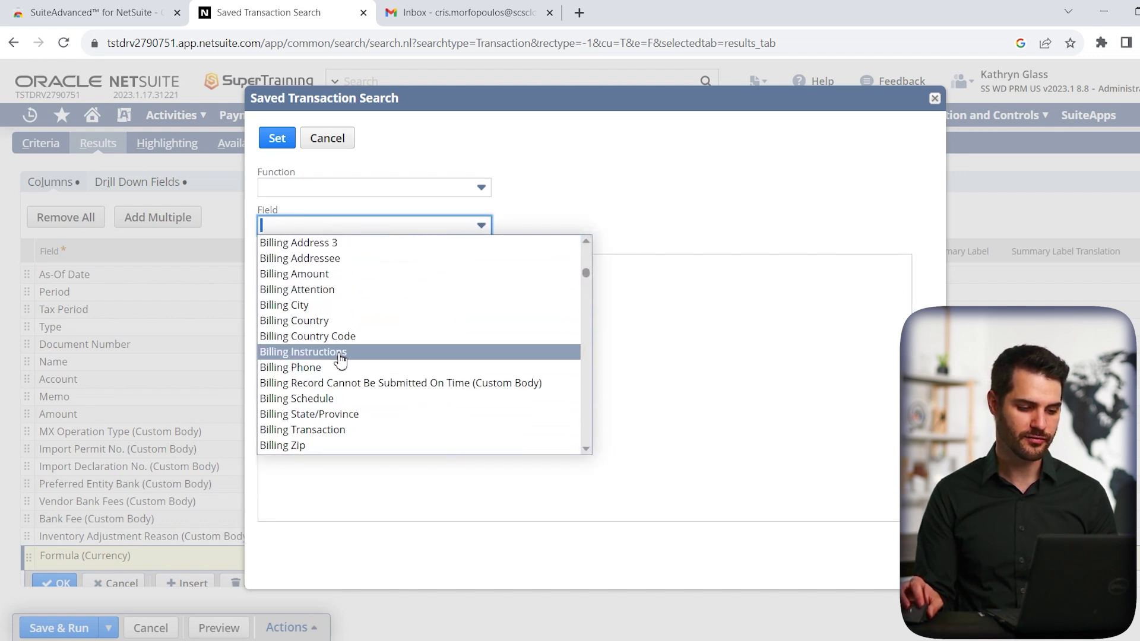
click(746, 303)
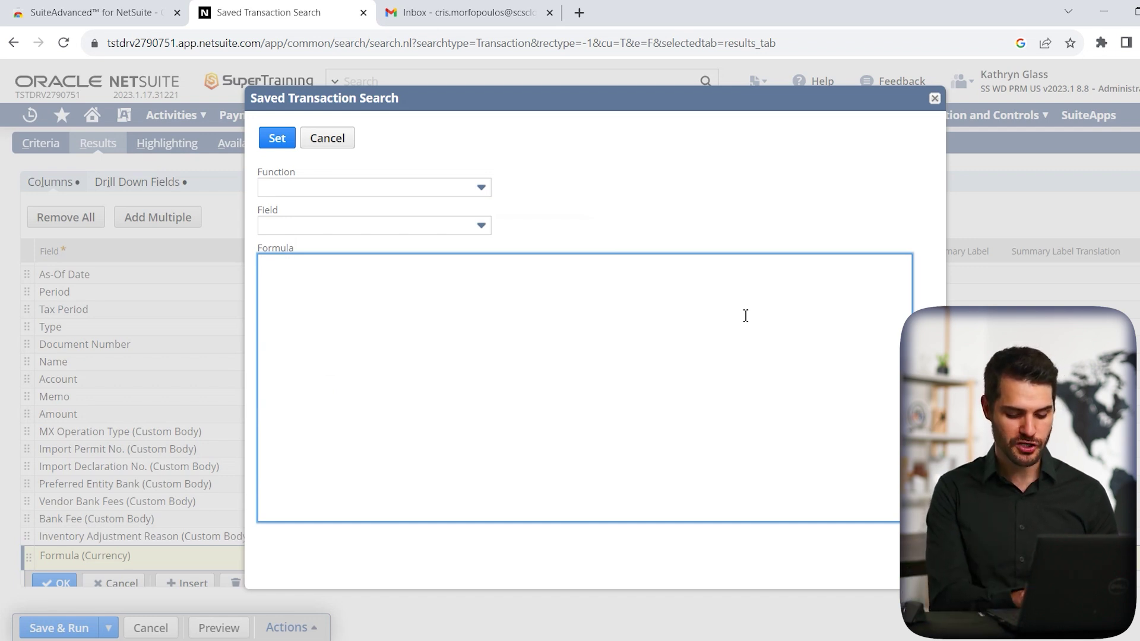
text({)
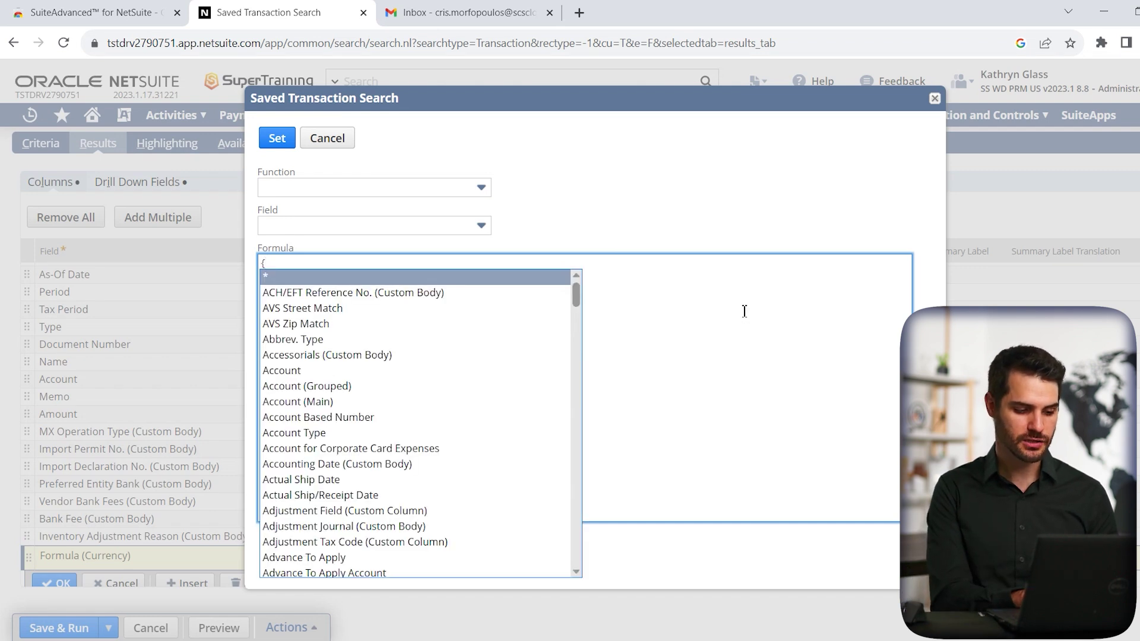
text(amount)
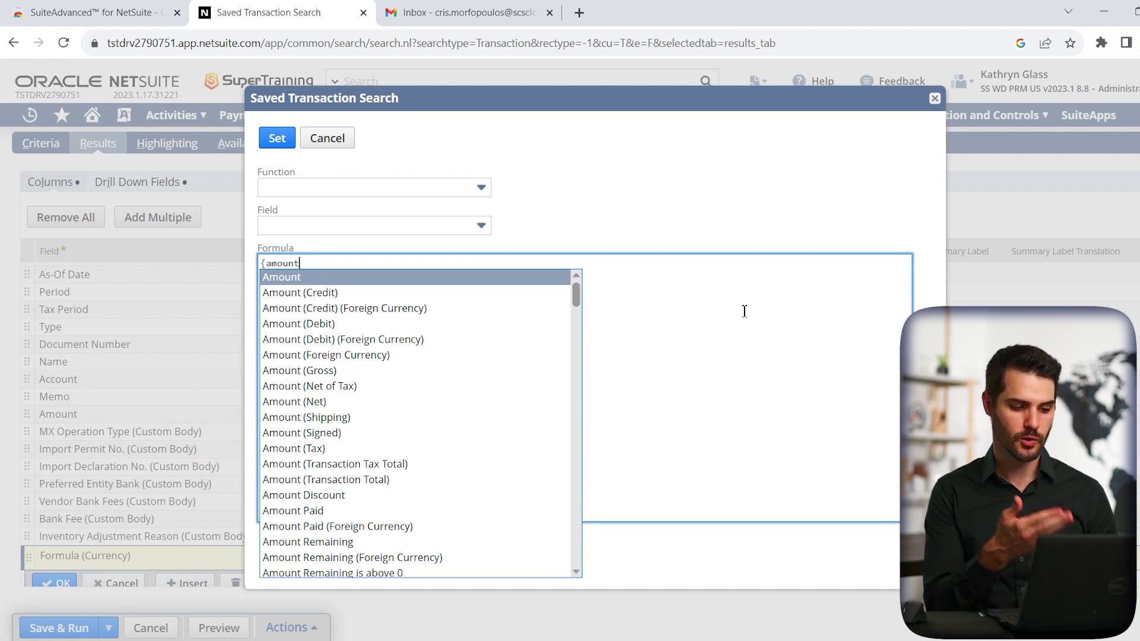
text(})
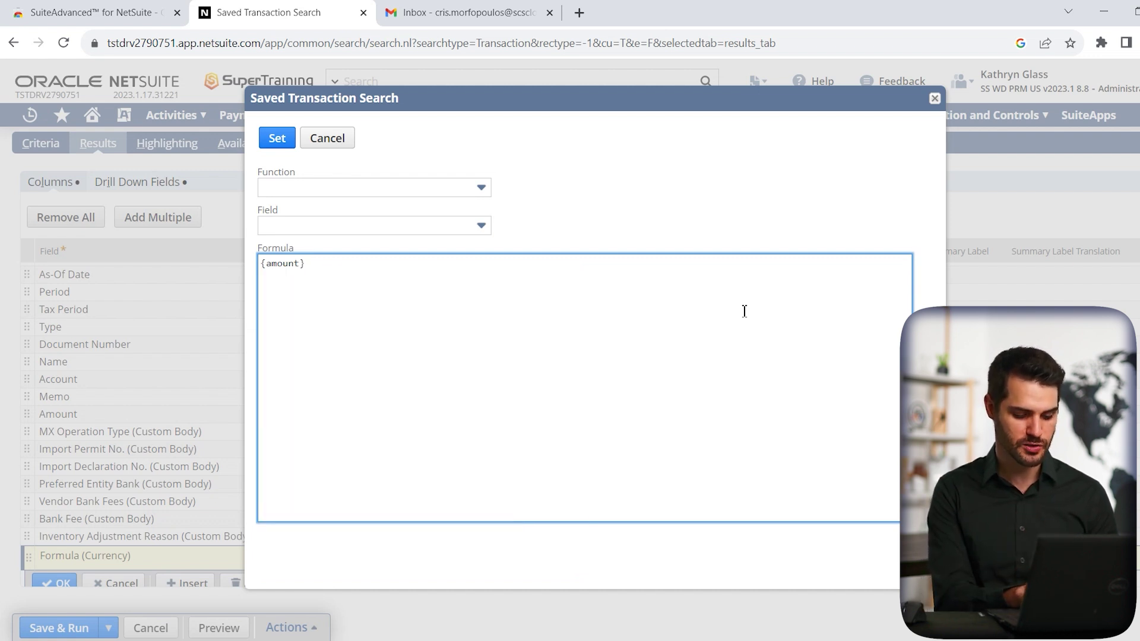
text({)
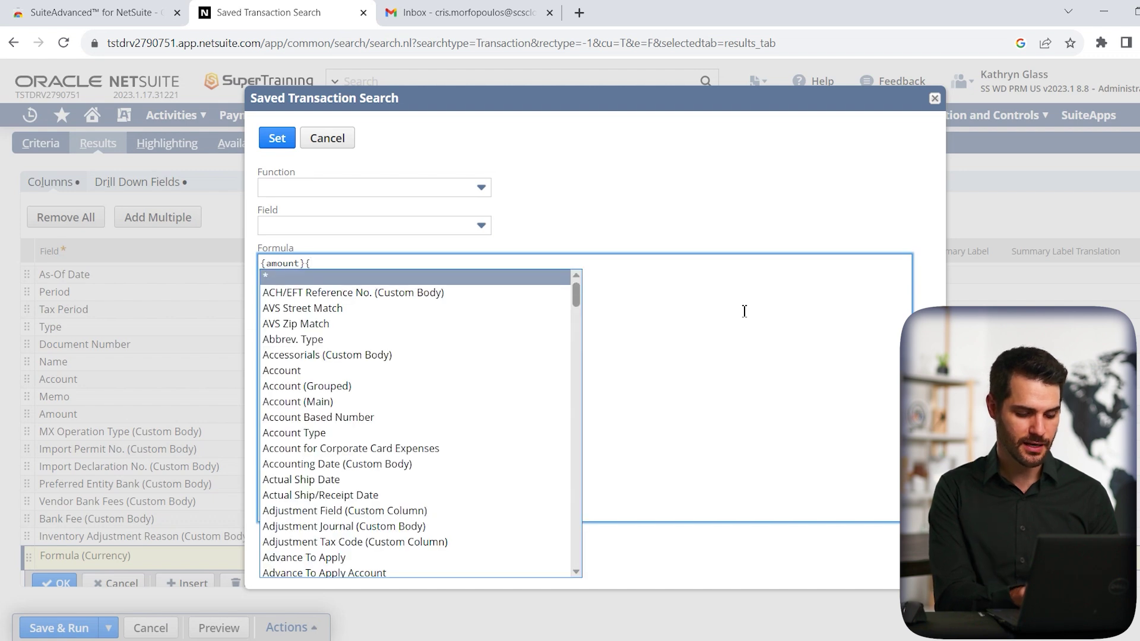
text(type)
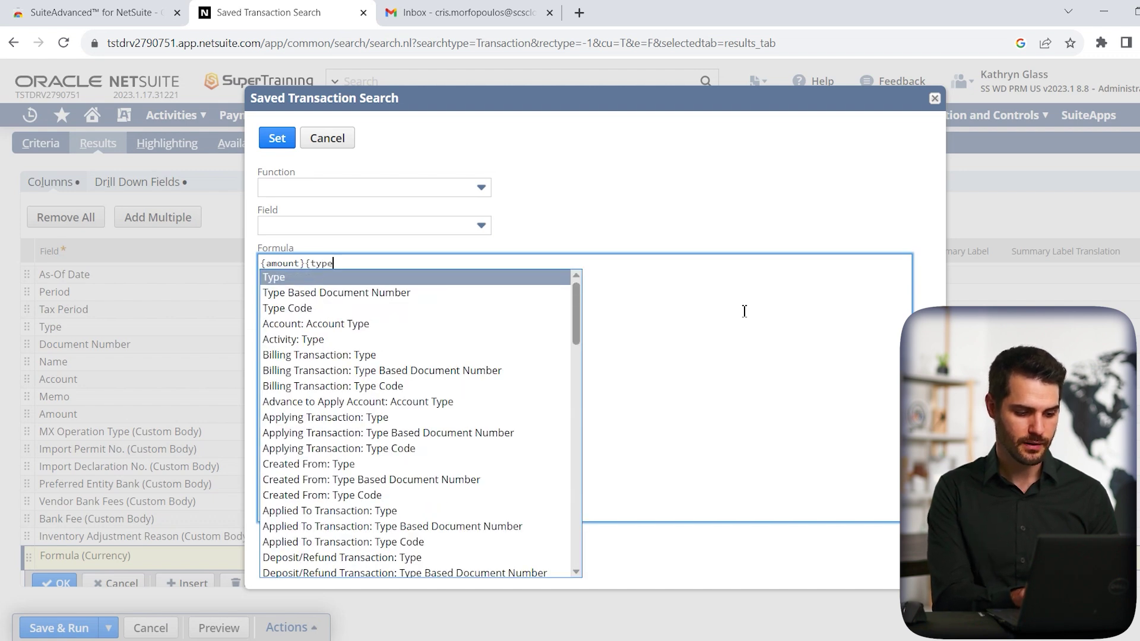
text(})
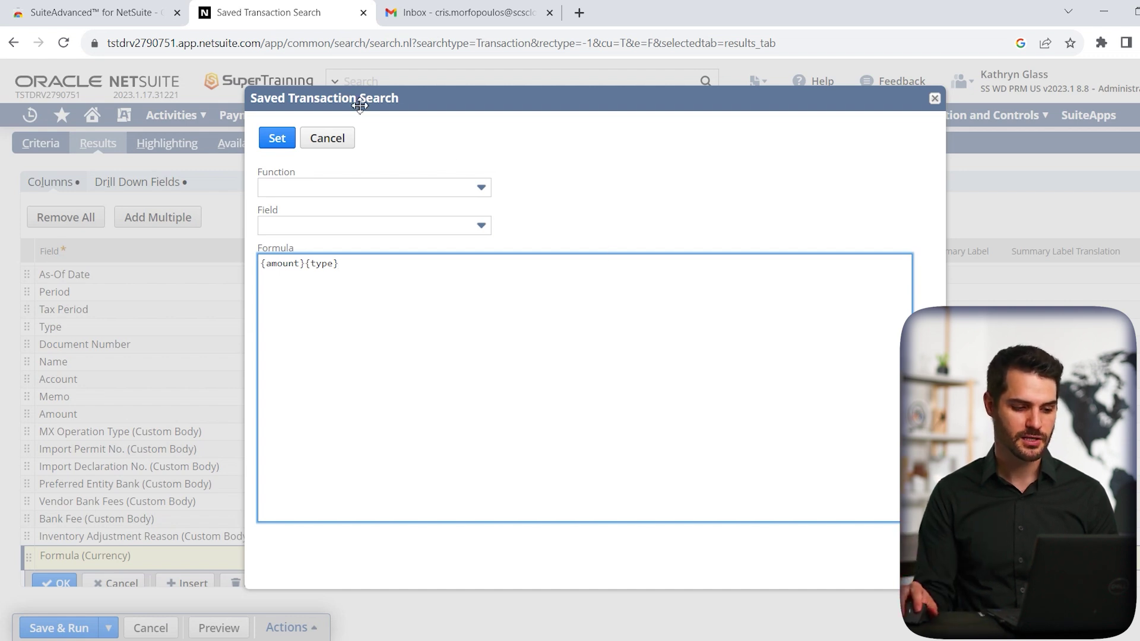
click(341, 146)
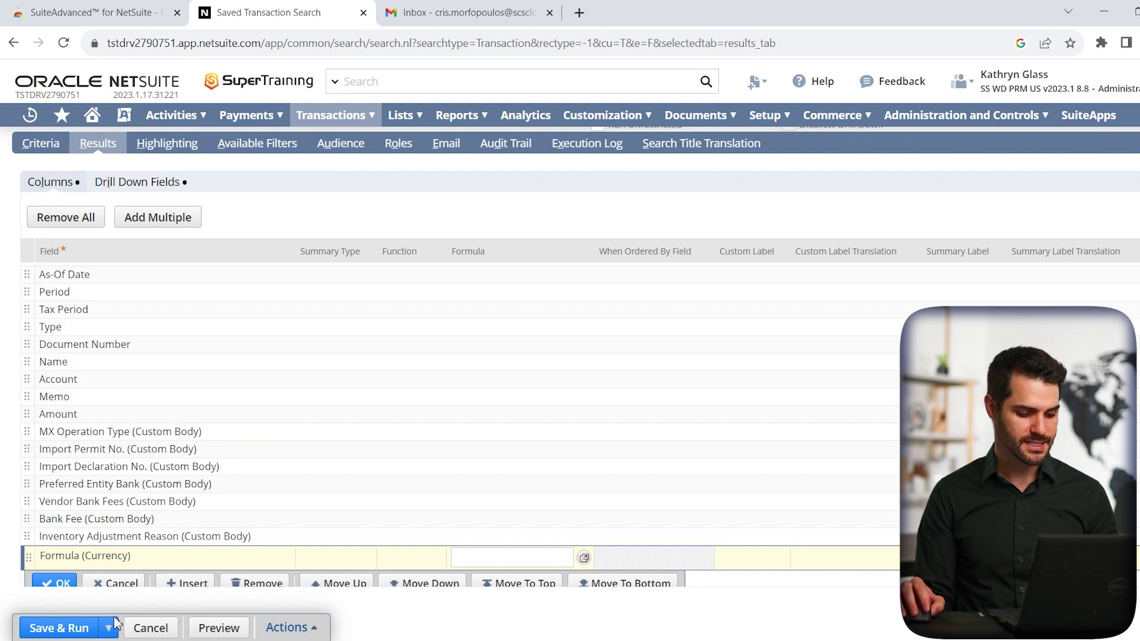
Step: Confirm the Formula (Currency) column and Save & Run Custom Transaction Search 3
scroll(279, 501, down, 1)
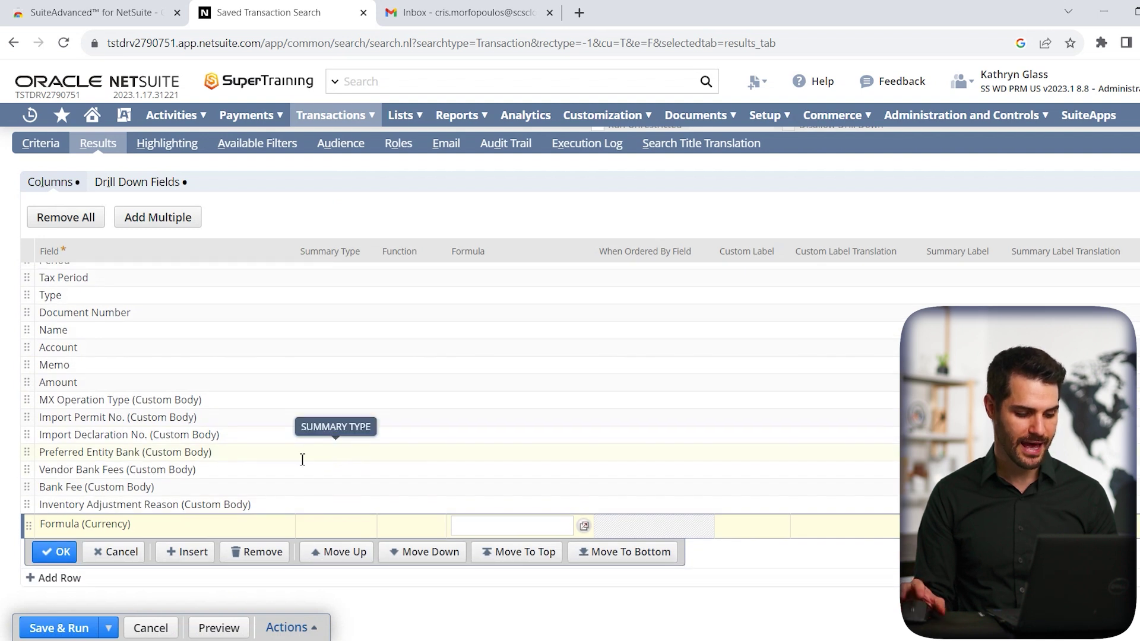
click(56, 551)
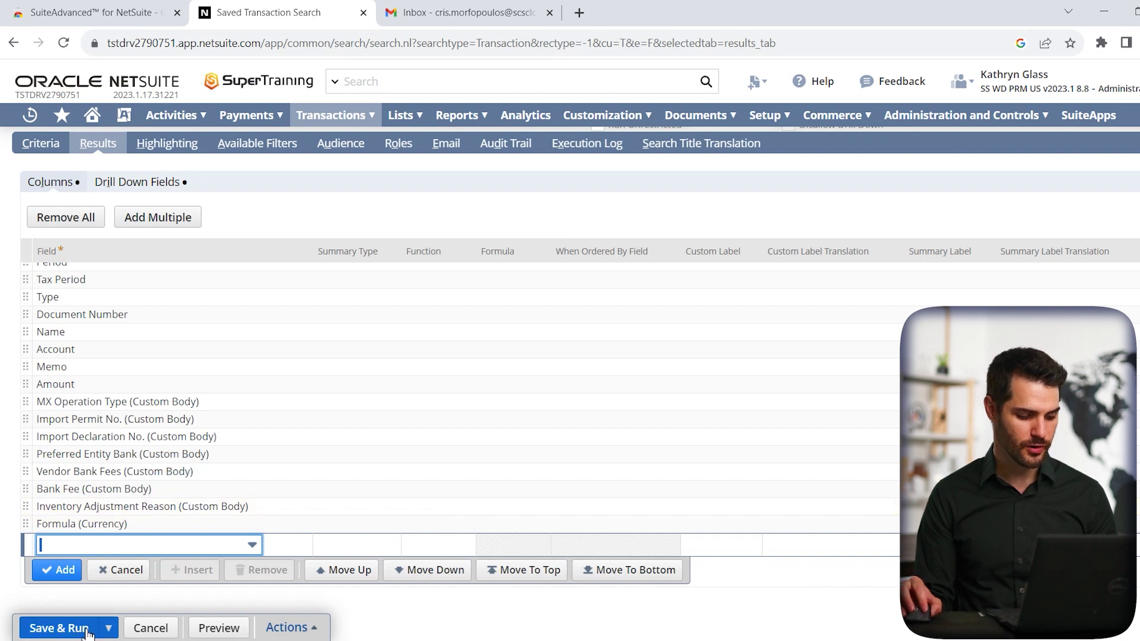
click(58, 628)
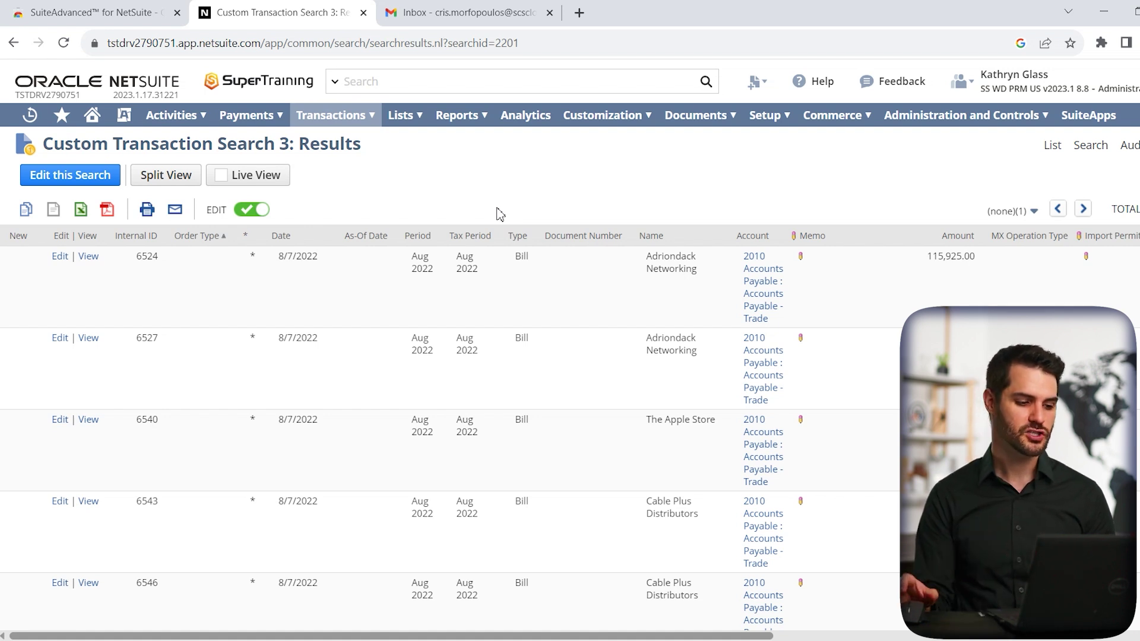
Step: Open the search in split view and drag the divider up to enlarge the results pane
click(187, 189)
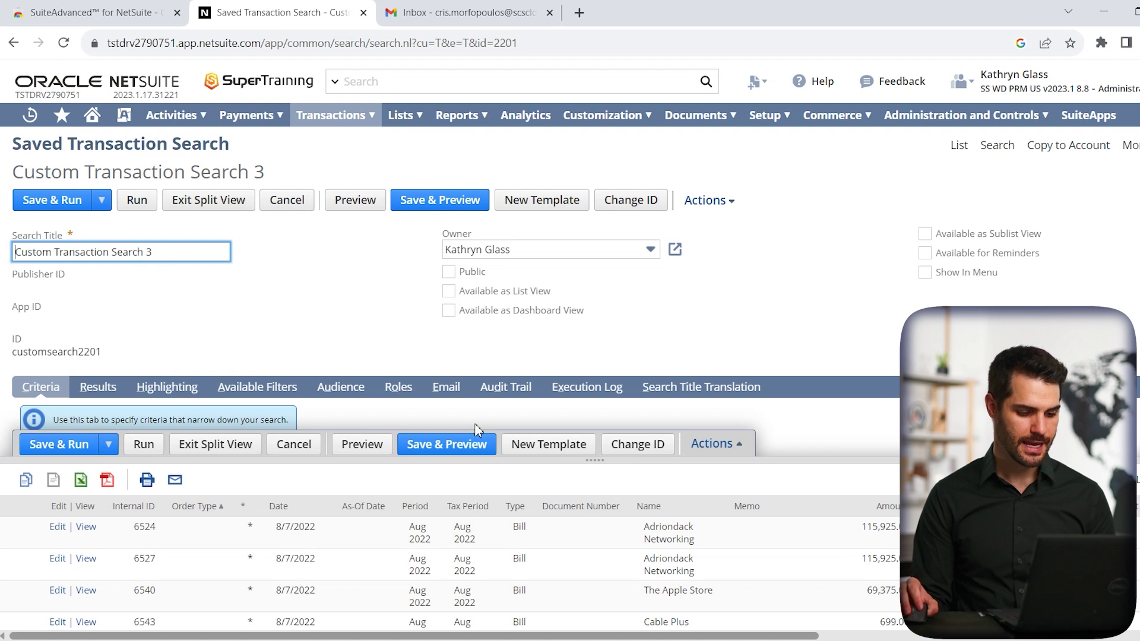
click(774, 461)
drag(775, 461, 775, 396)
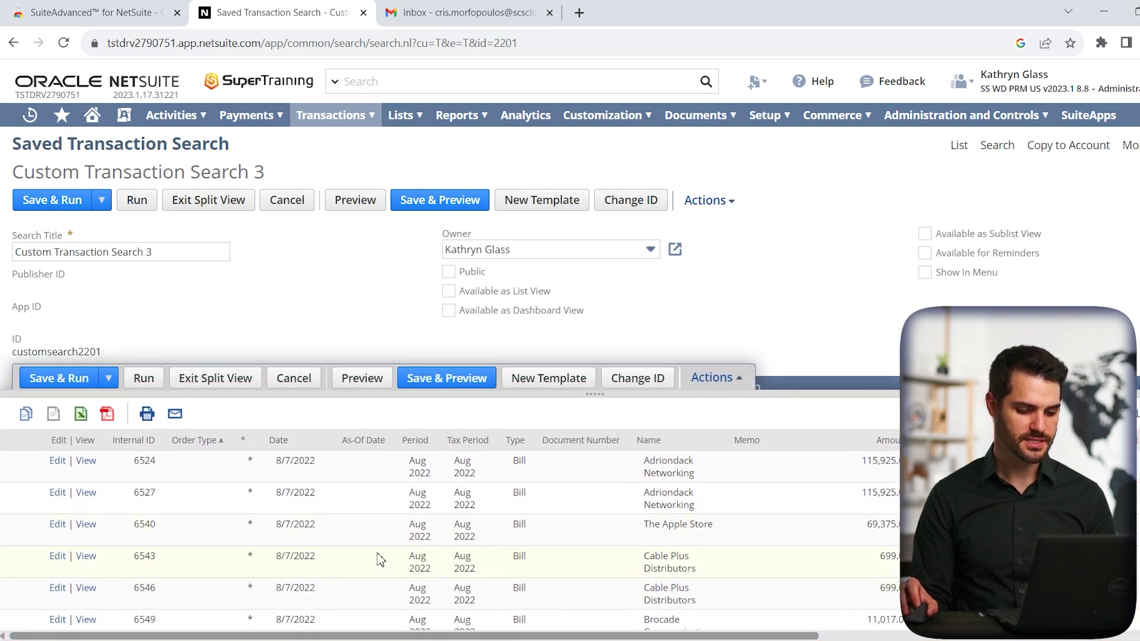
scroll(211, 295, down, 4)
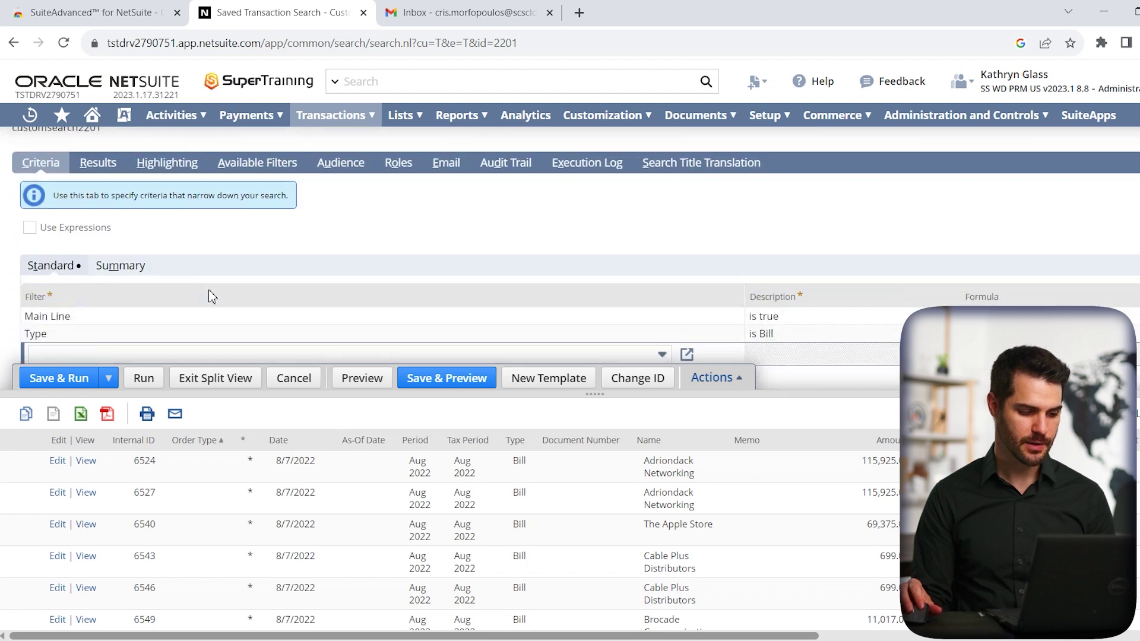
Step: Change the Main Line criteria to No and refresh the results
click(78, 307)
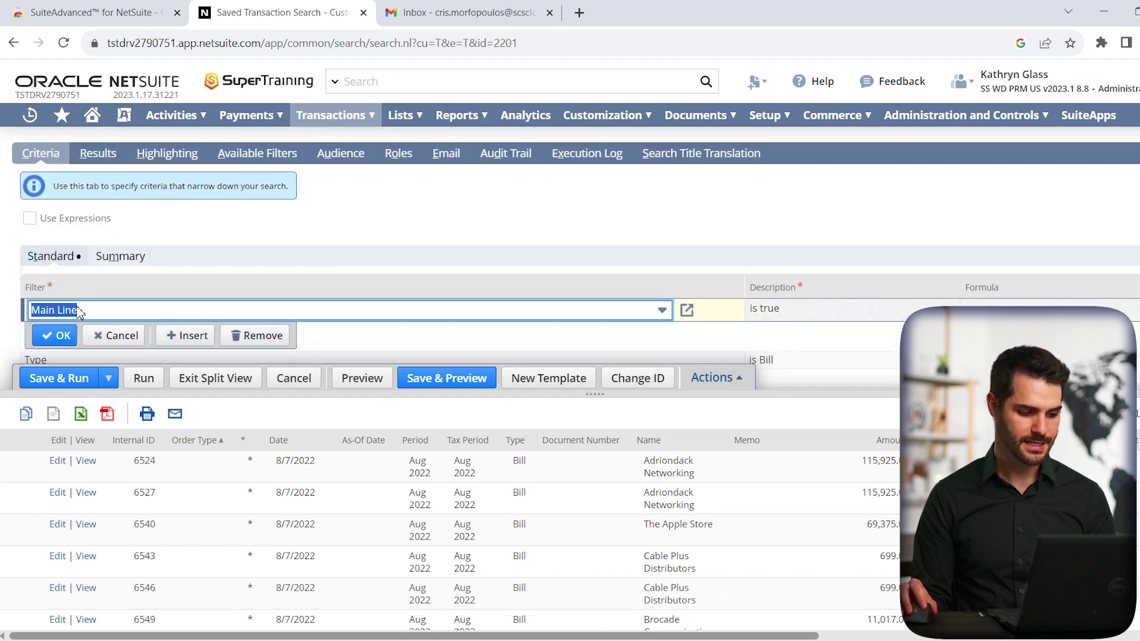
click(685, 310)
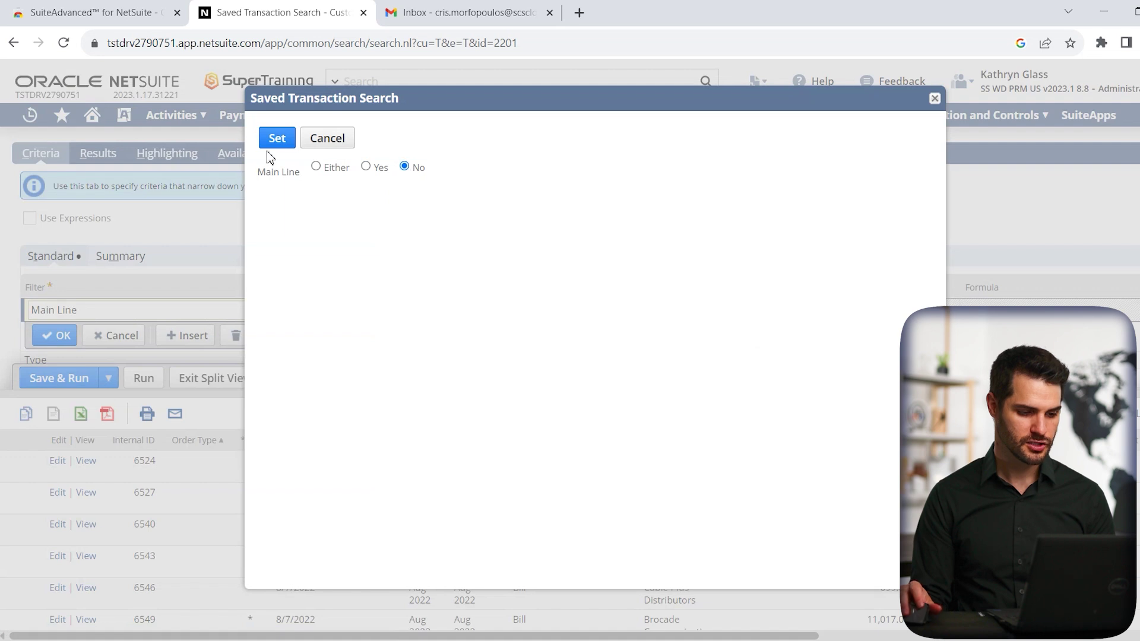
click(276, 139)
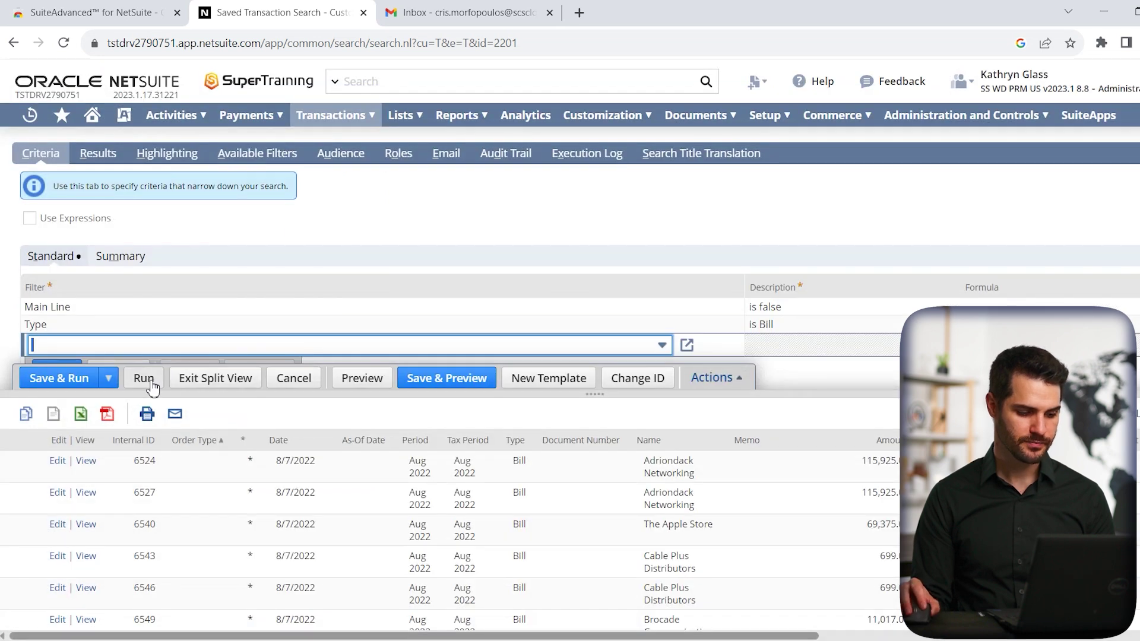
click(374, 386)
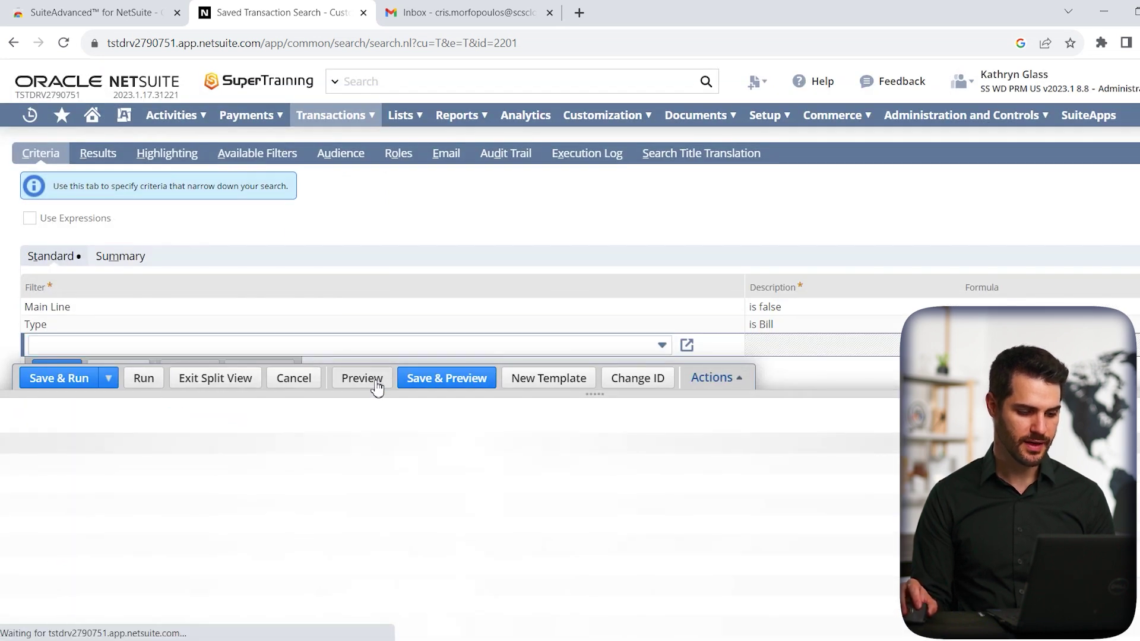